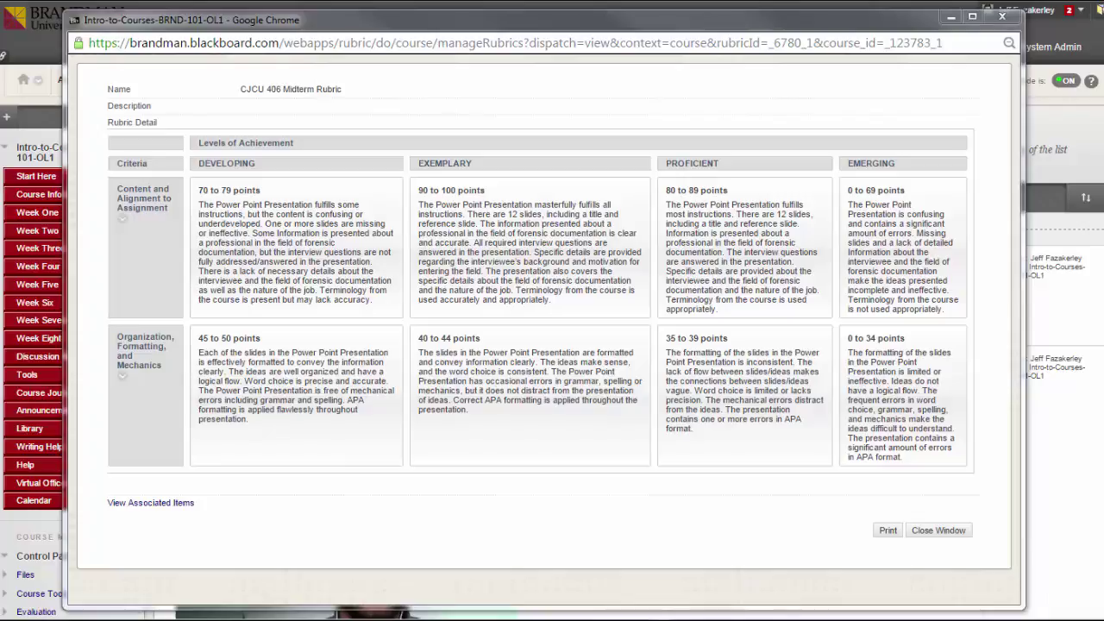
Step: Close the CJCU 406 Midterm Rubric preview window
left_click(1002, 16)
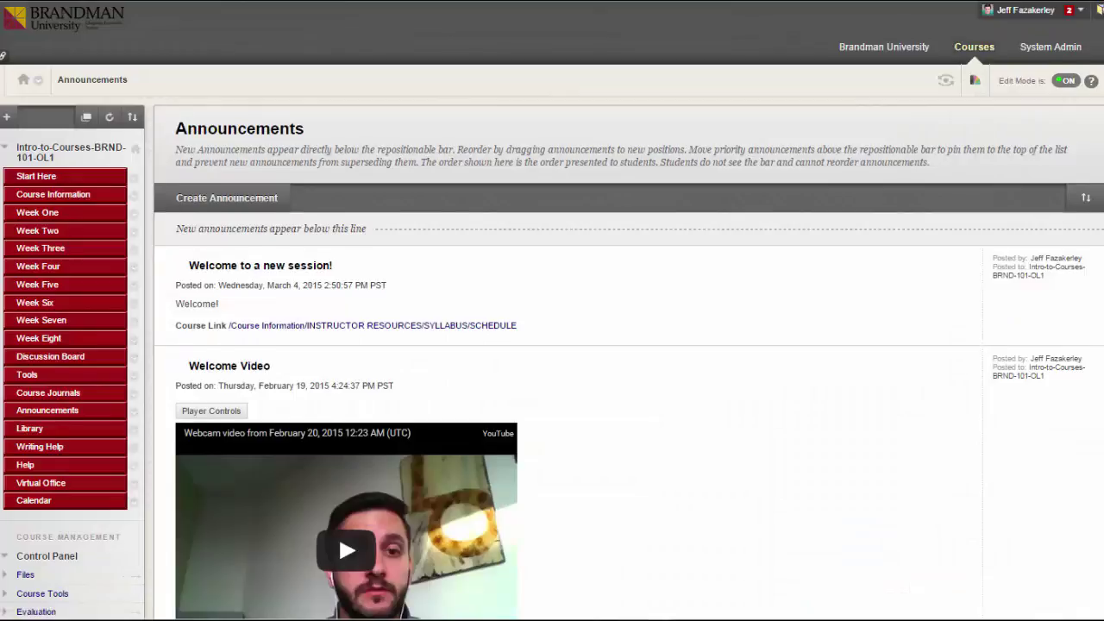
Step: From Course Tools > Rubrics, create a rubric named 'New Rubric' described 'Describe rubric here'
scroll(892, 335, "down", 4)
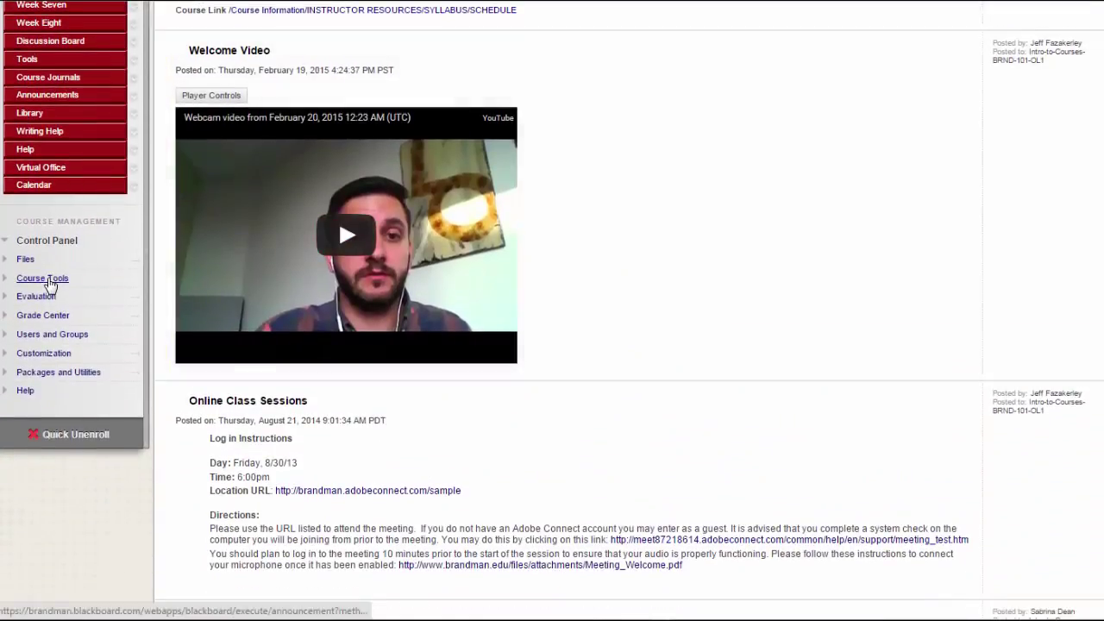
left_click(42, 277)
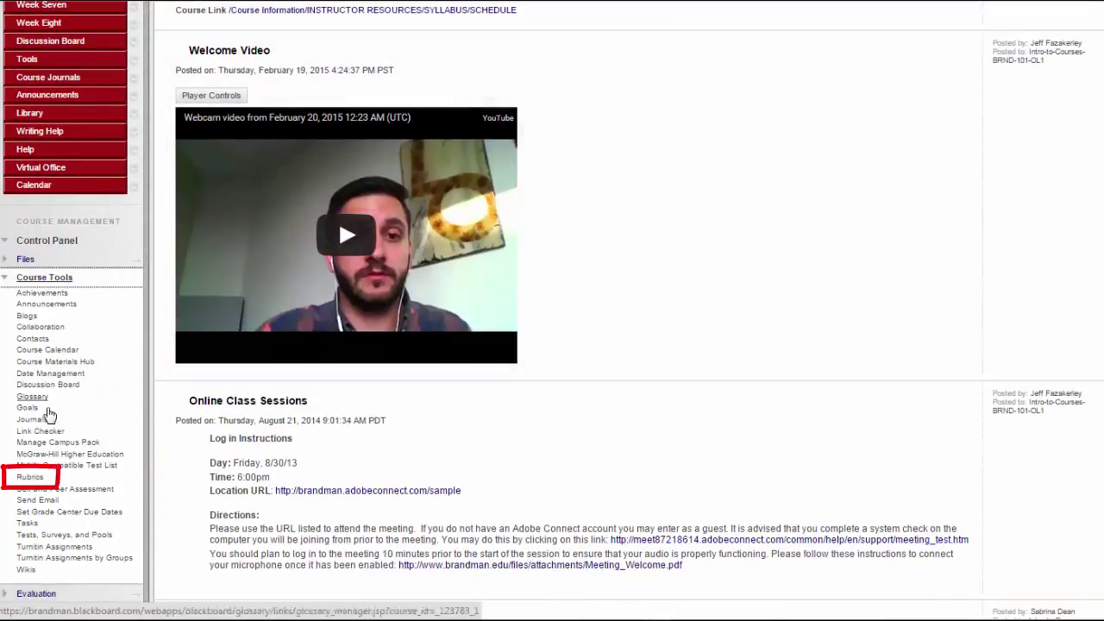
left_click(30, 476)
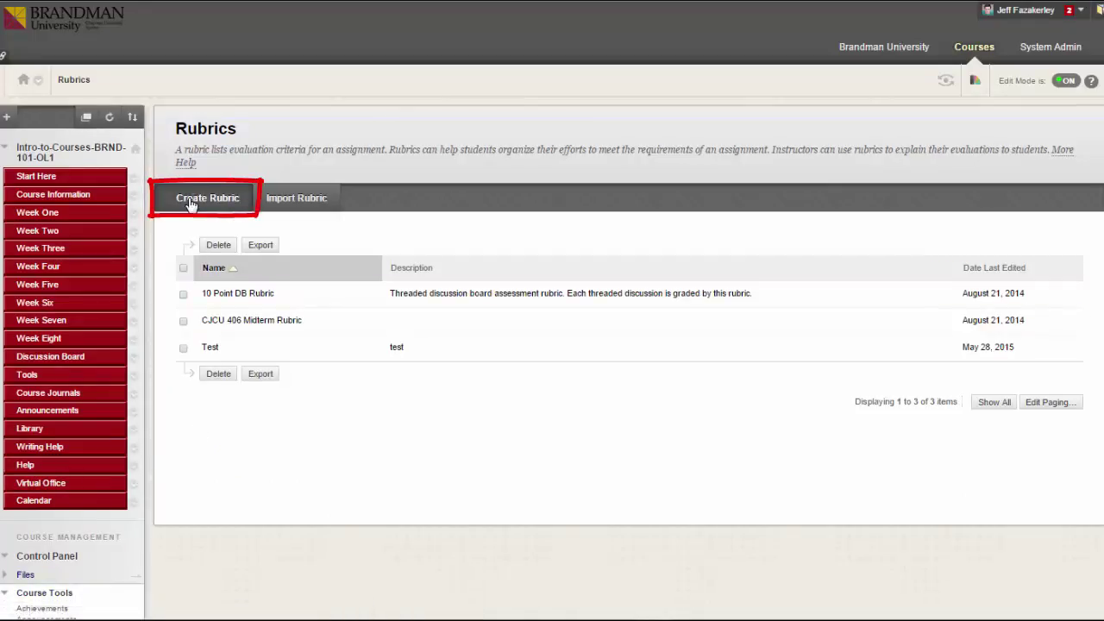
left_click(190, 203)
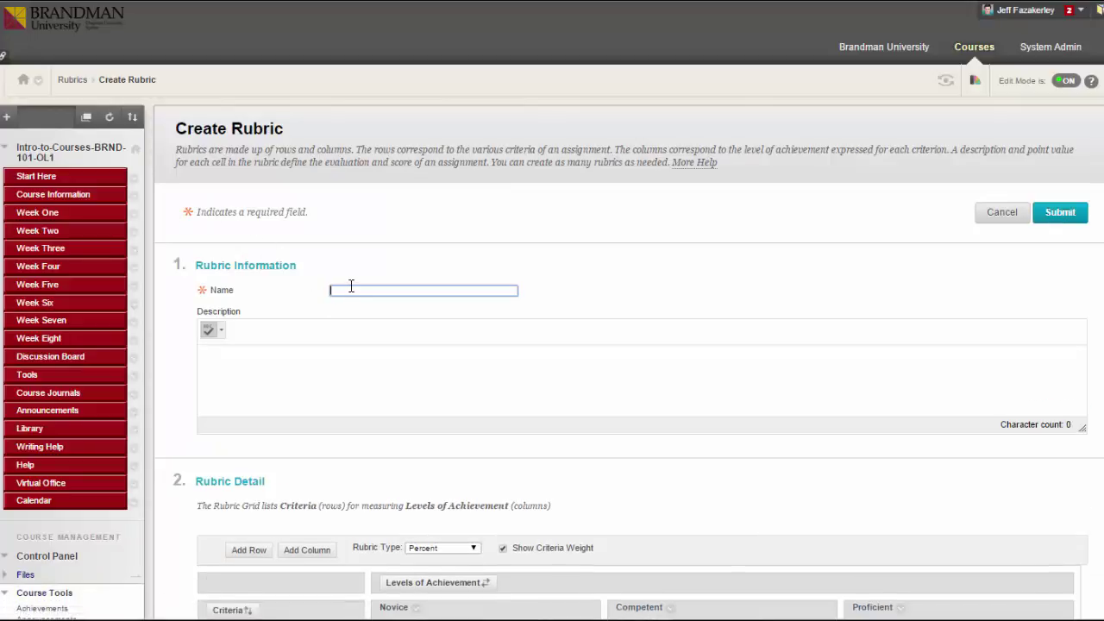
type("New Rubric")
left_click(347, 349)
type("Describe rubric here")
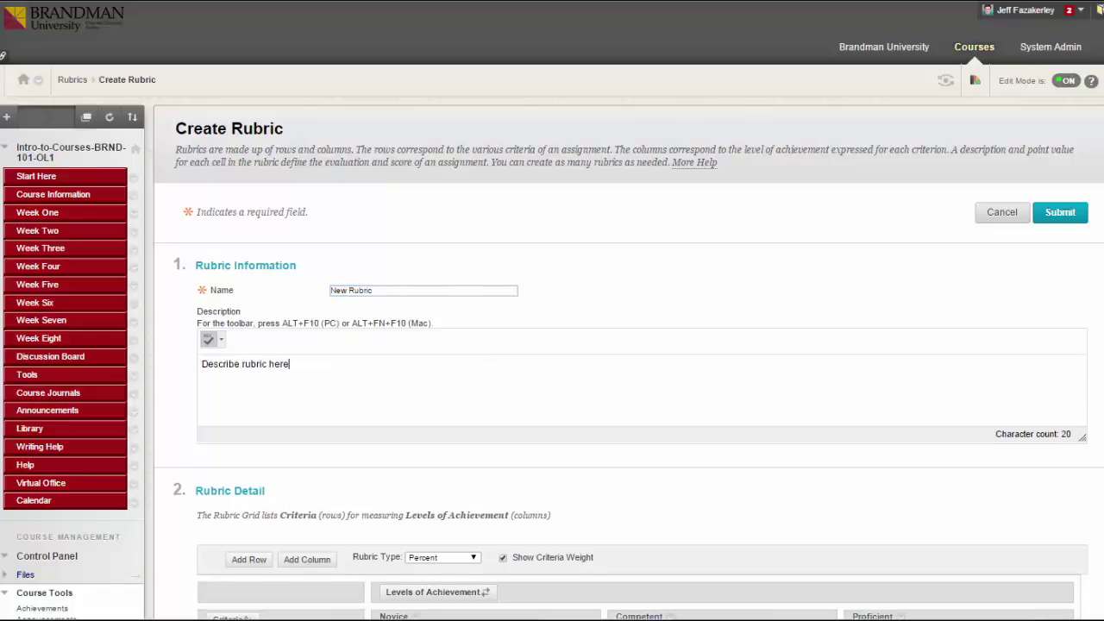
Step: Add New Row4 and New Column4 to the rubric grid and show the rubric scoring types
scroll(552, 345, "down", 5)
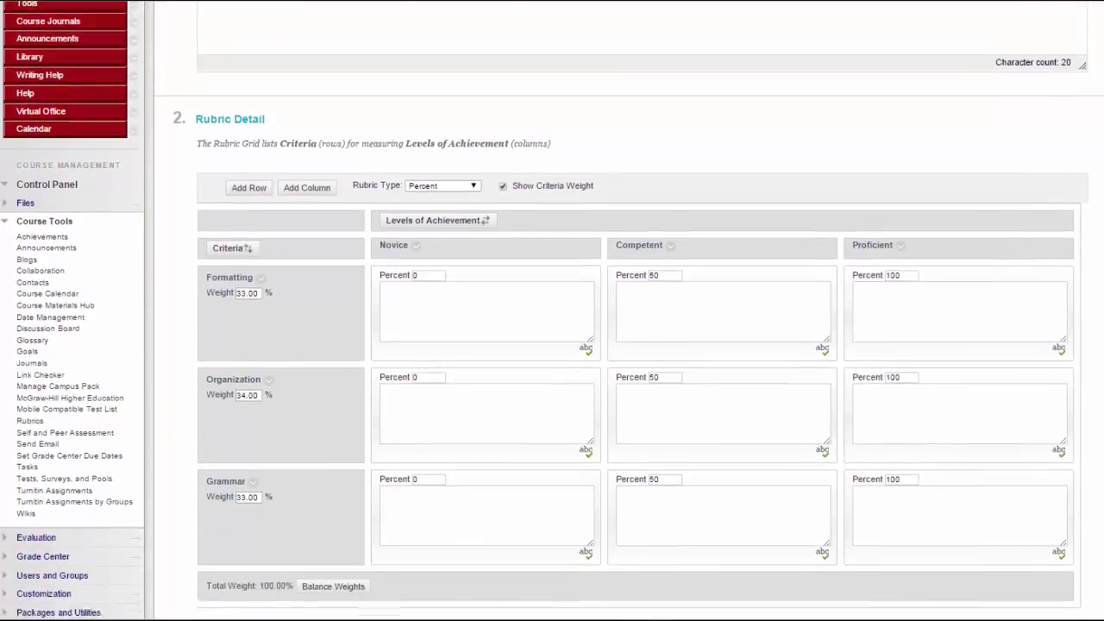
scroll(552, 345, "down", 1)
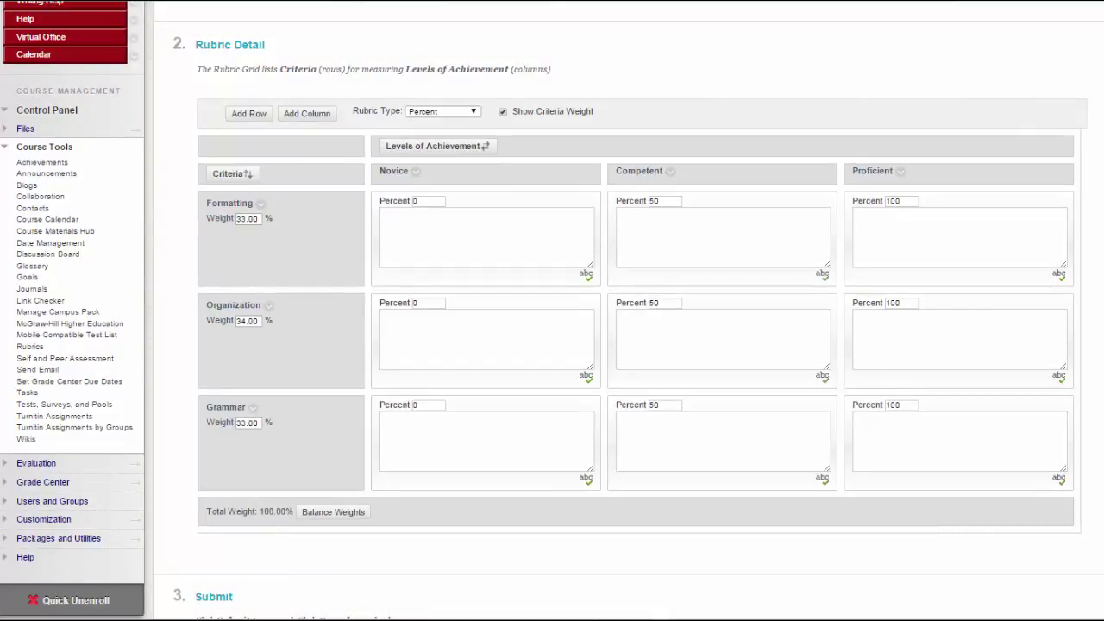
left_click(250, 119)
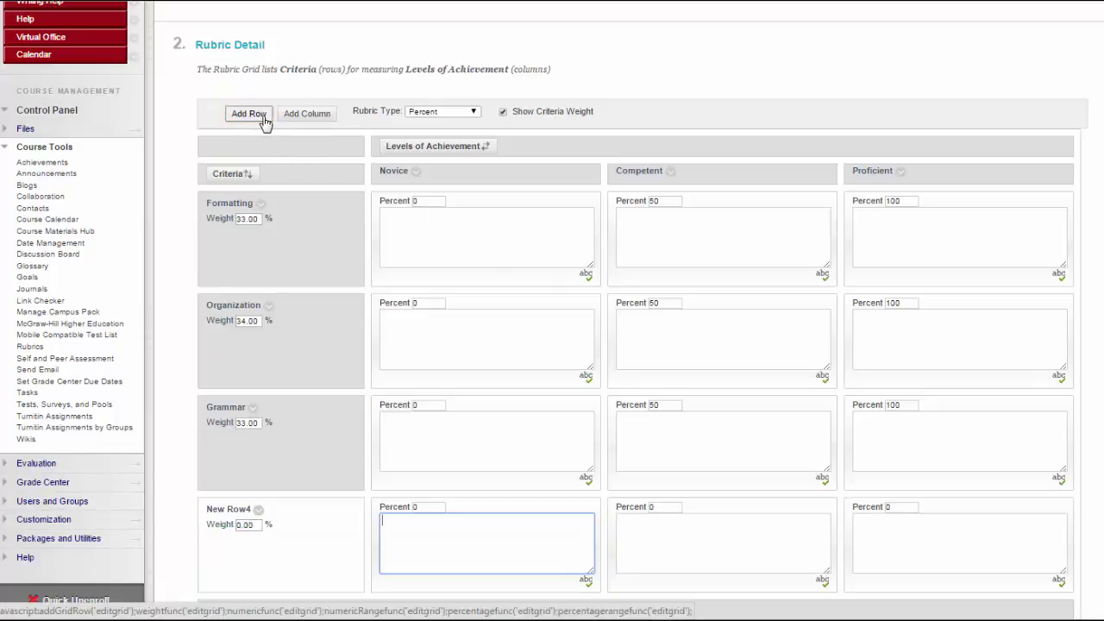
left_click(301, 117)
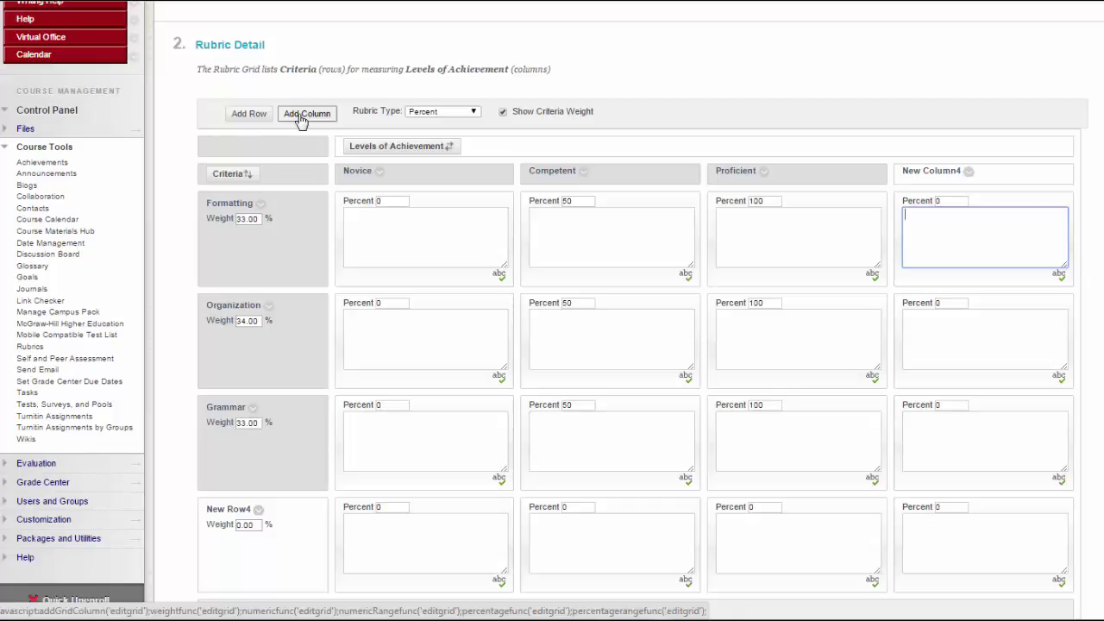
left_click(473, 114)
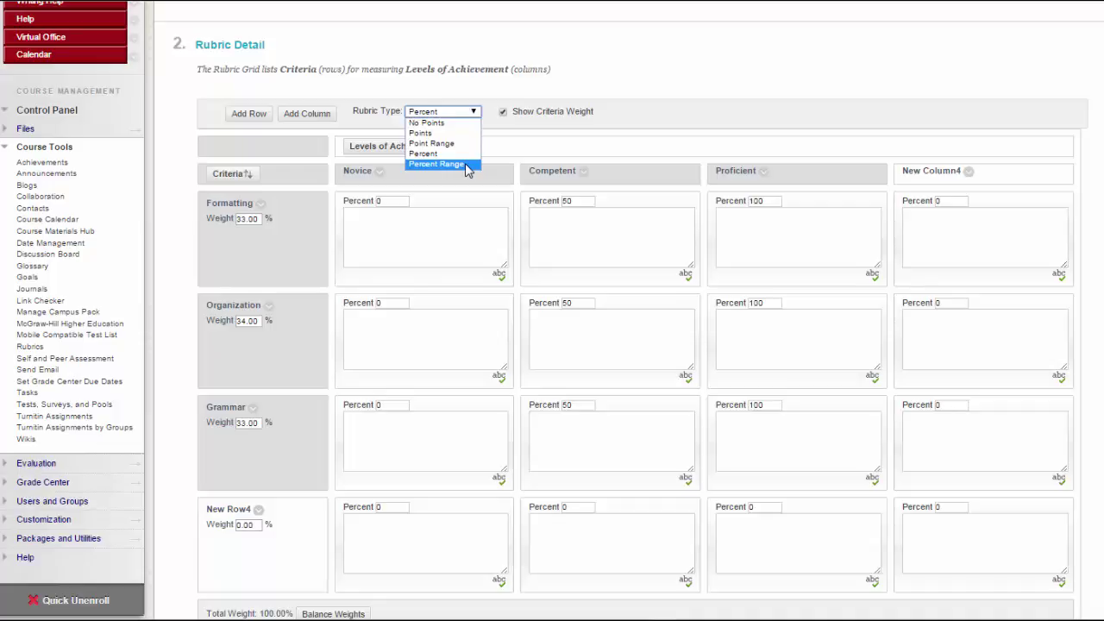
Step: Keep Percent as the rubric type and re-save the Novice level name unchanged
left_click(431, 154)
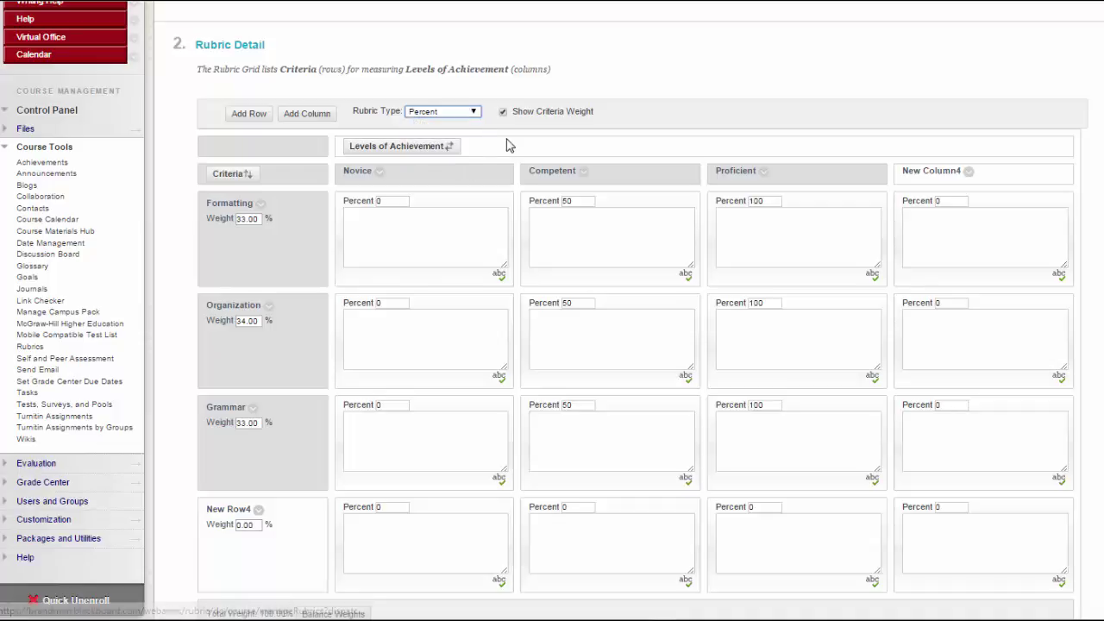
left_click(380, 171)
left_click(392, 136)
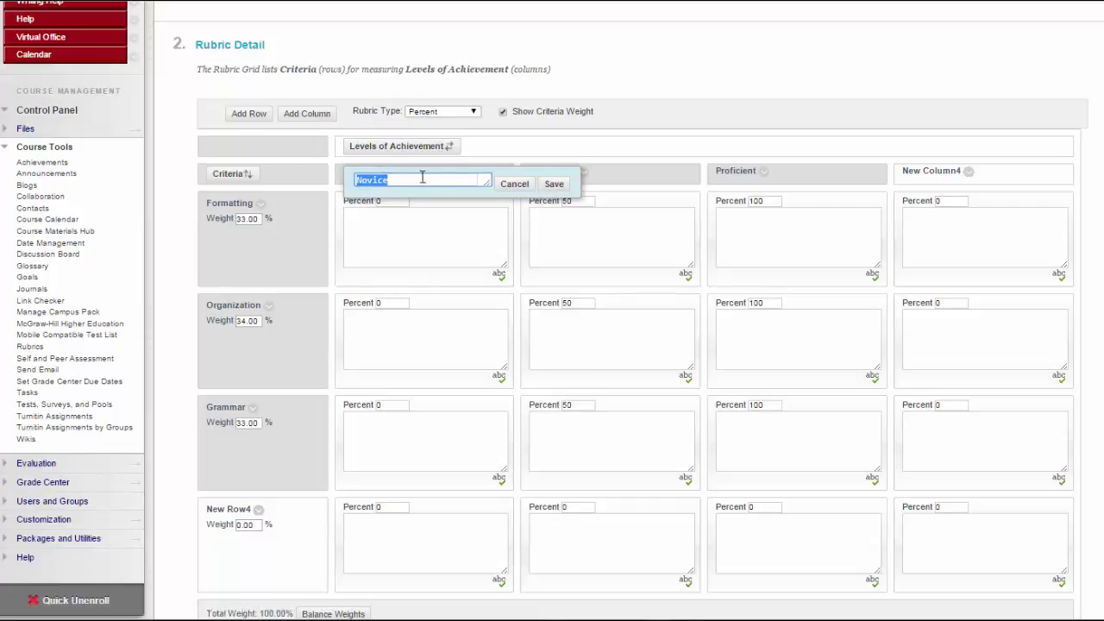
left_click(554, 183)
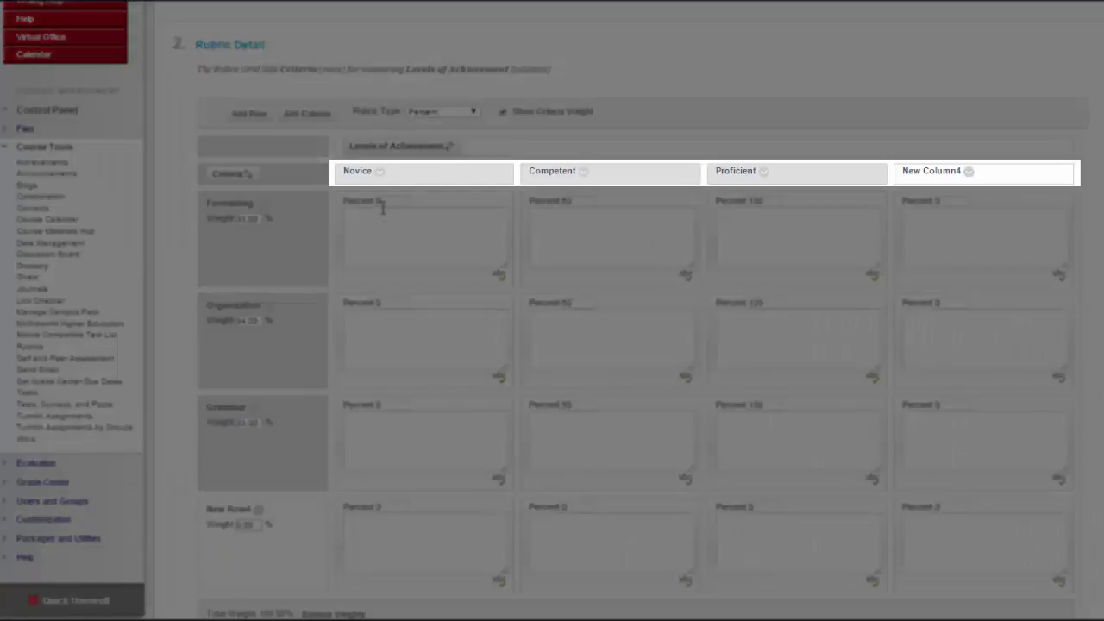
Step: Enter 'Describe the criteria here' in the Formatting criterion's Novice cell
double_click(389, 201)
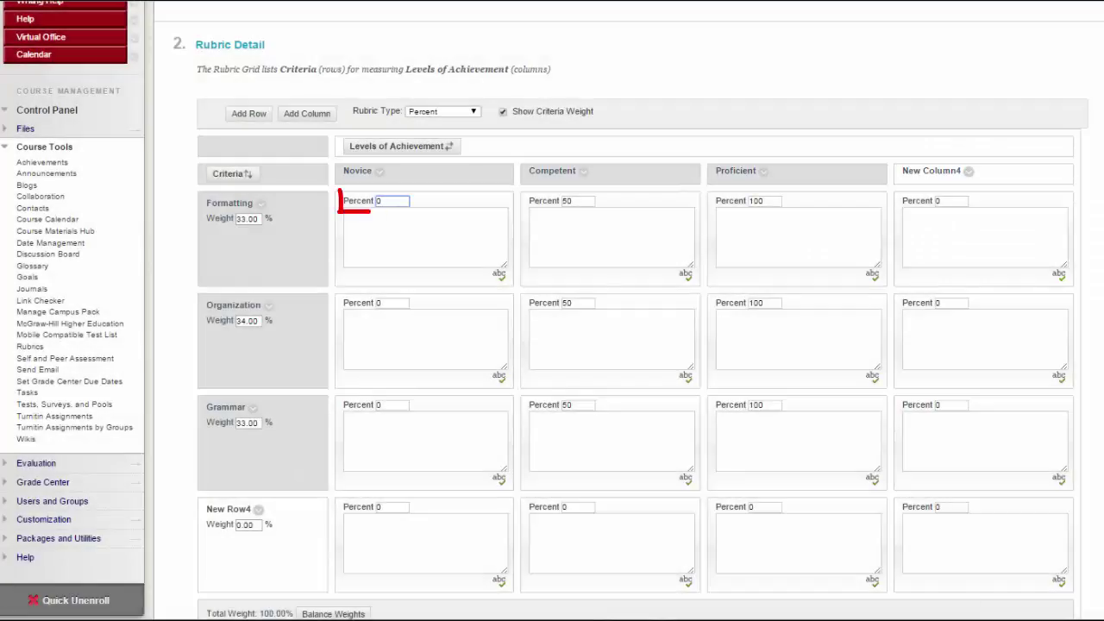
left_click(448, 243)
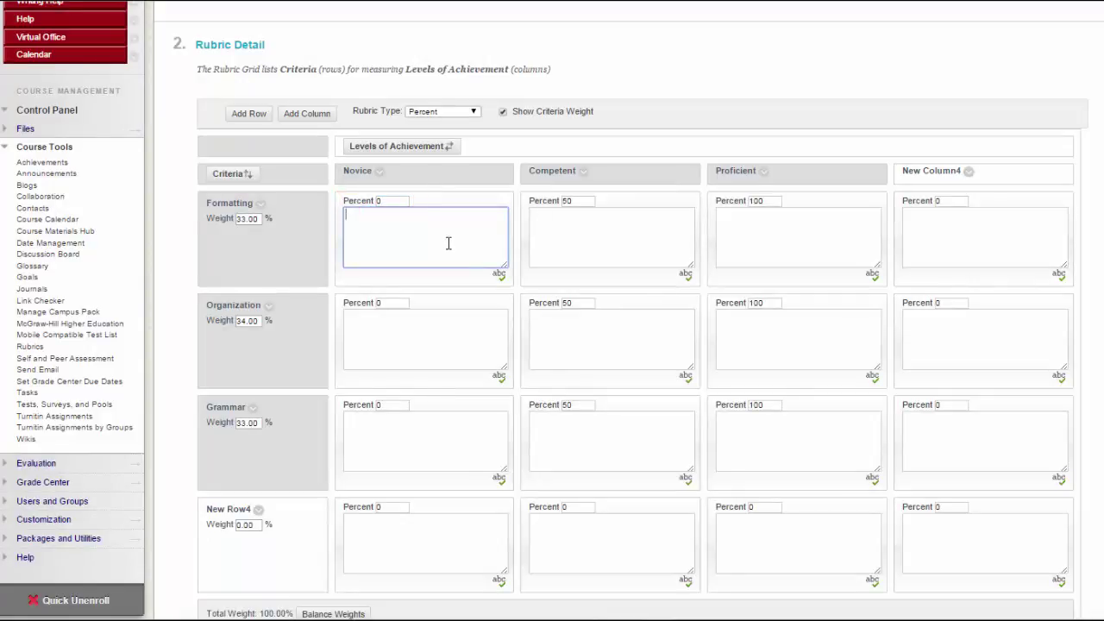
type("De")
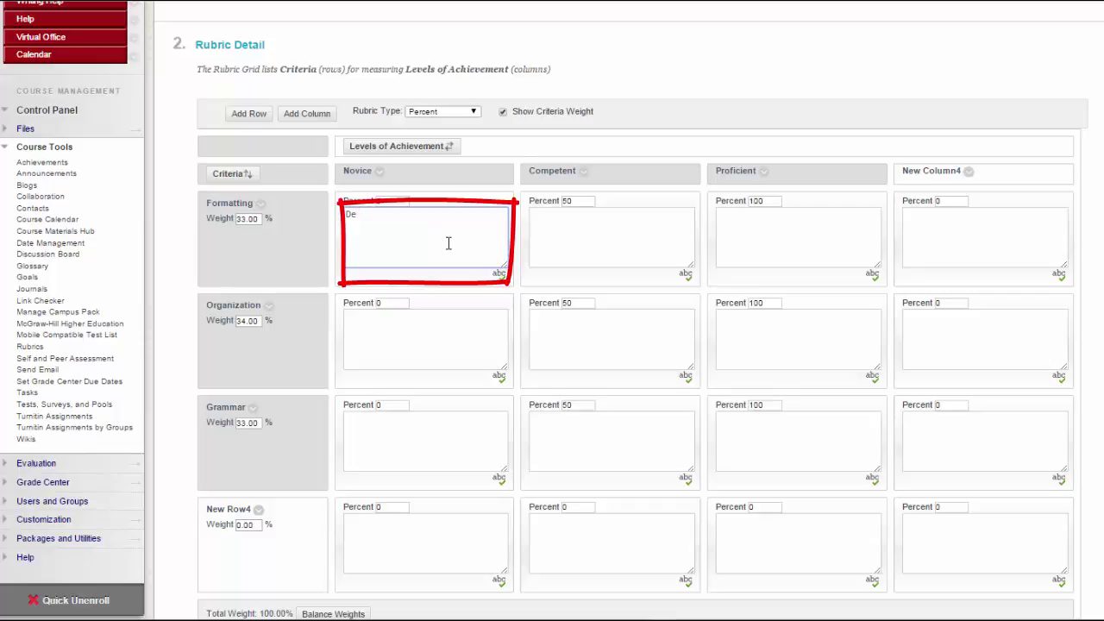
type("scribe ")
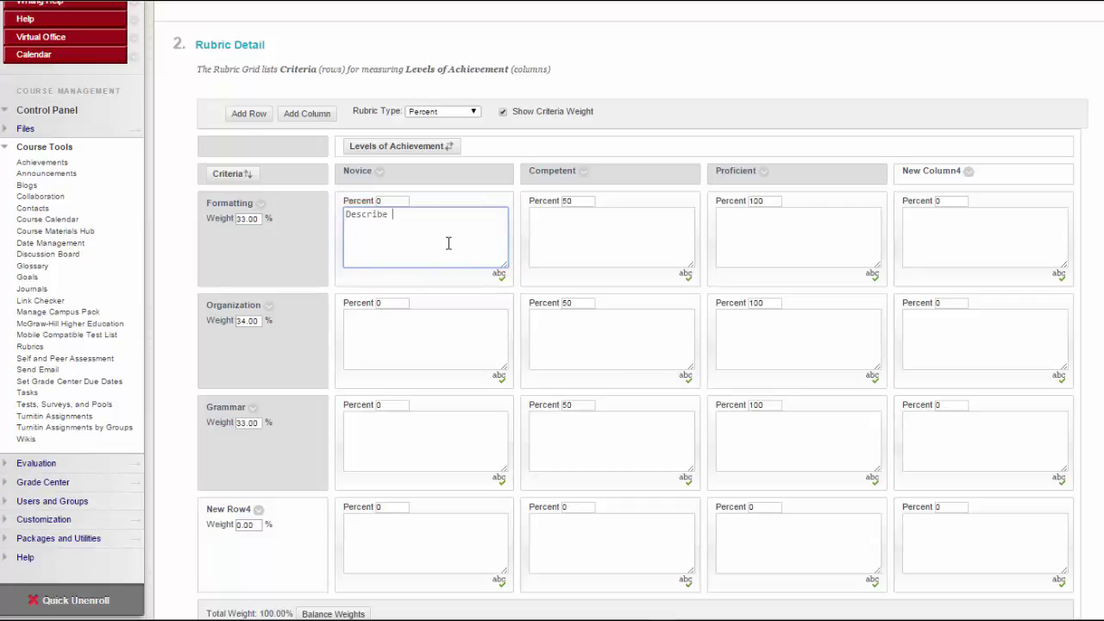
type("the criteria here")
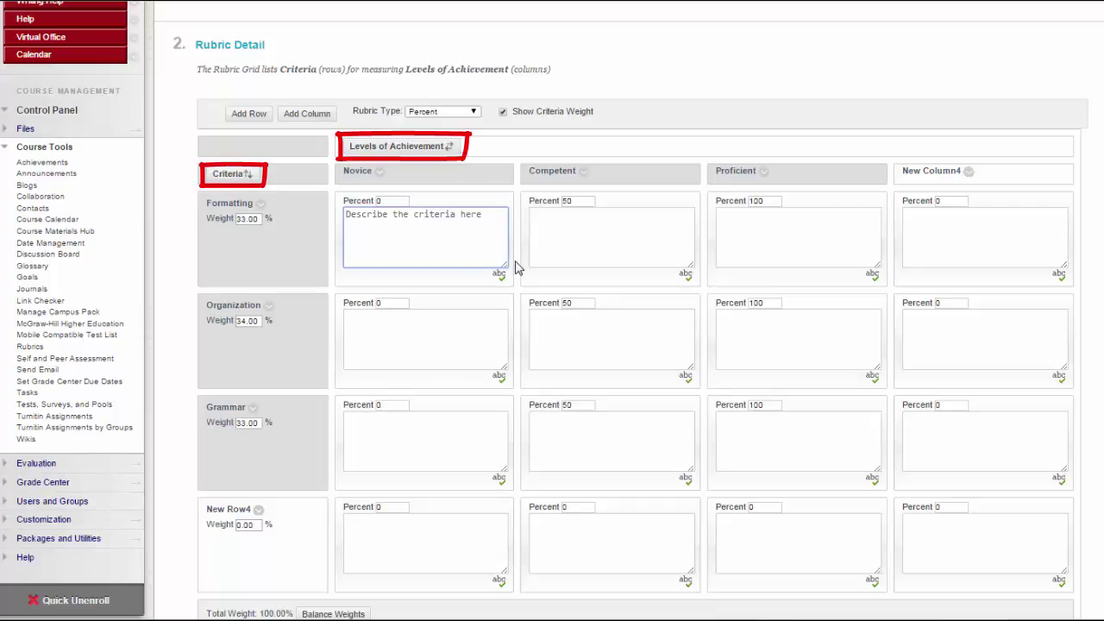
Step: Open and close the criteria and achievement-level reorder dialogs without changing the order
left_click(244, 176)
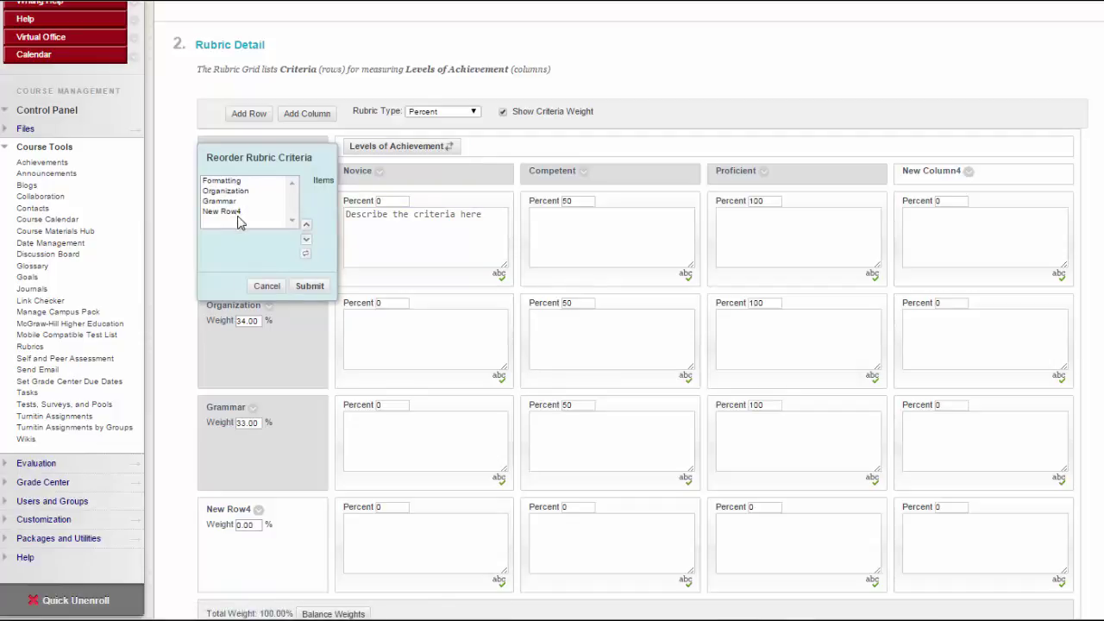
left_click(266, 285)
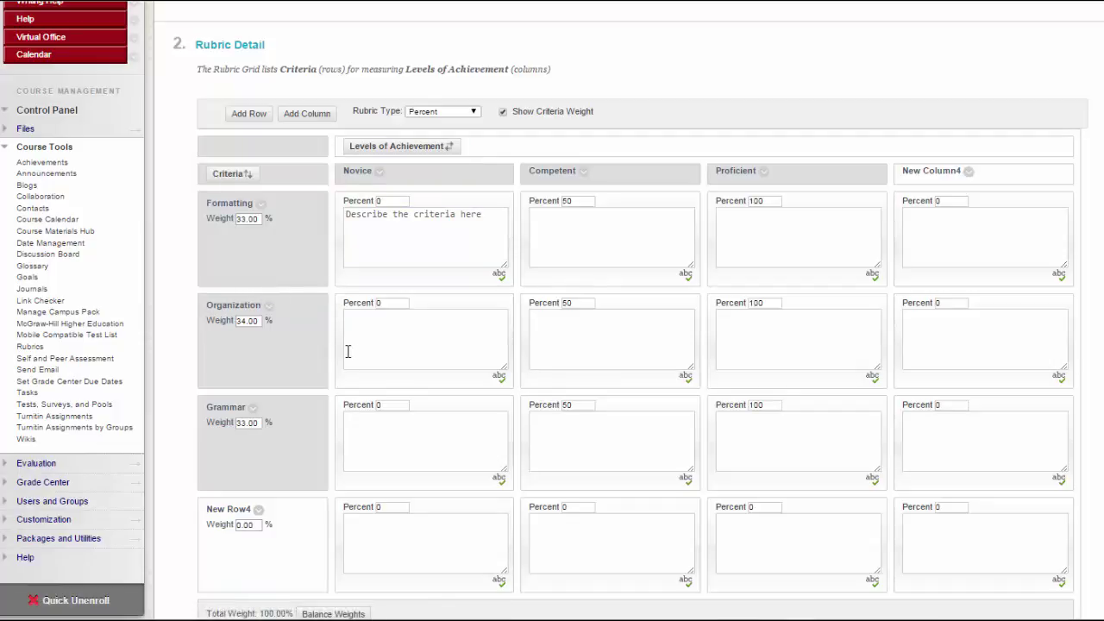
left_click(438, 150)
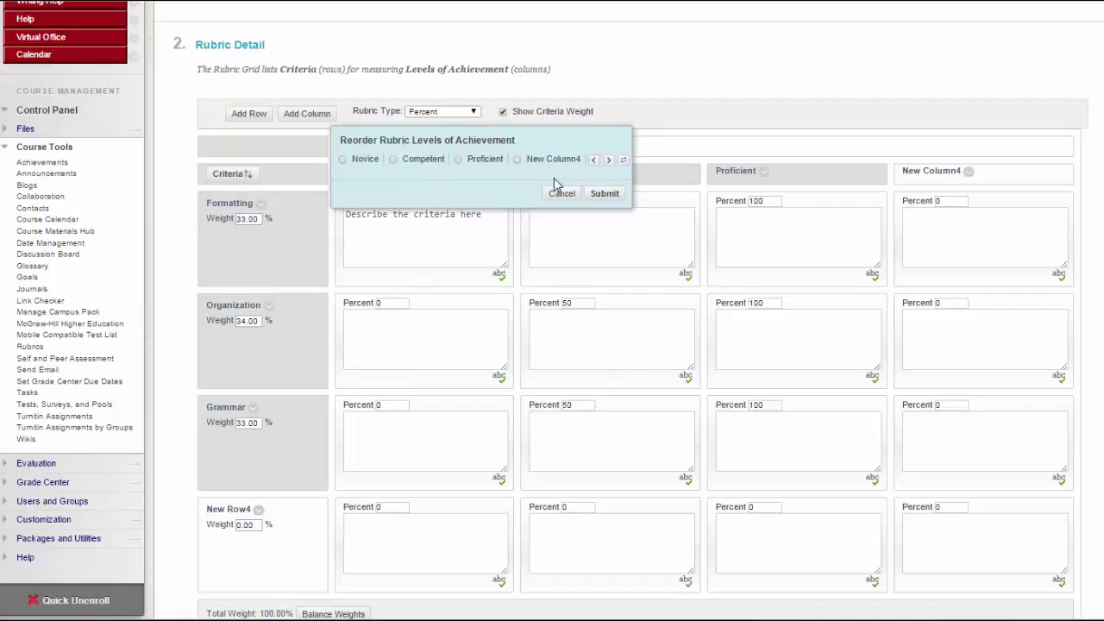
left_click(605, 193)
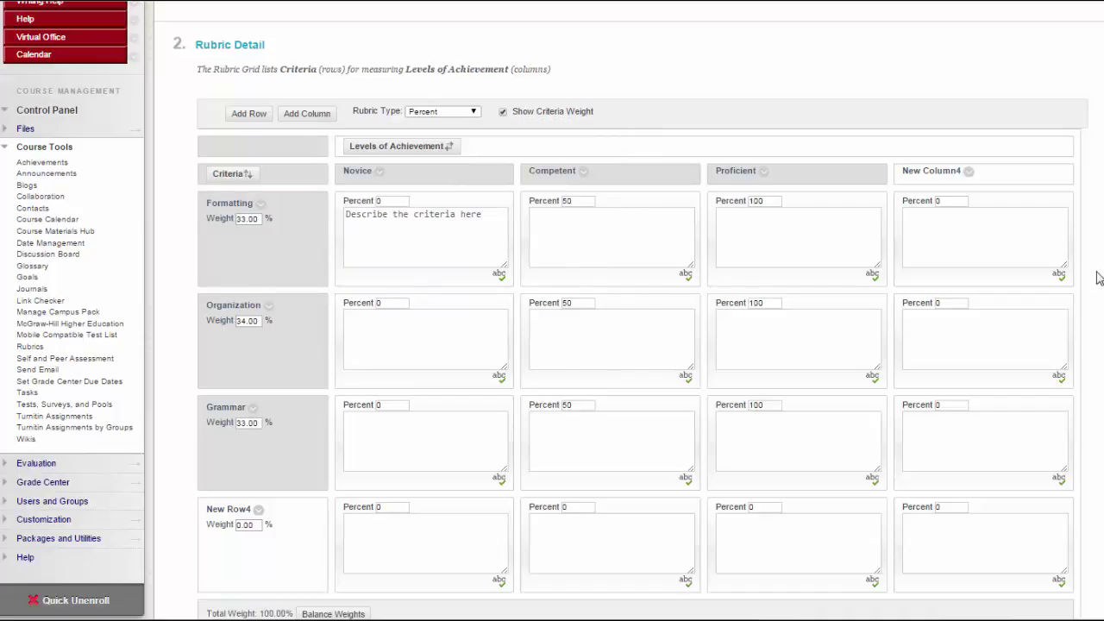
scroll(1097, 274, "down", 3)
scroll(1097, 274, "down", 1)
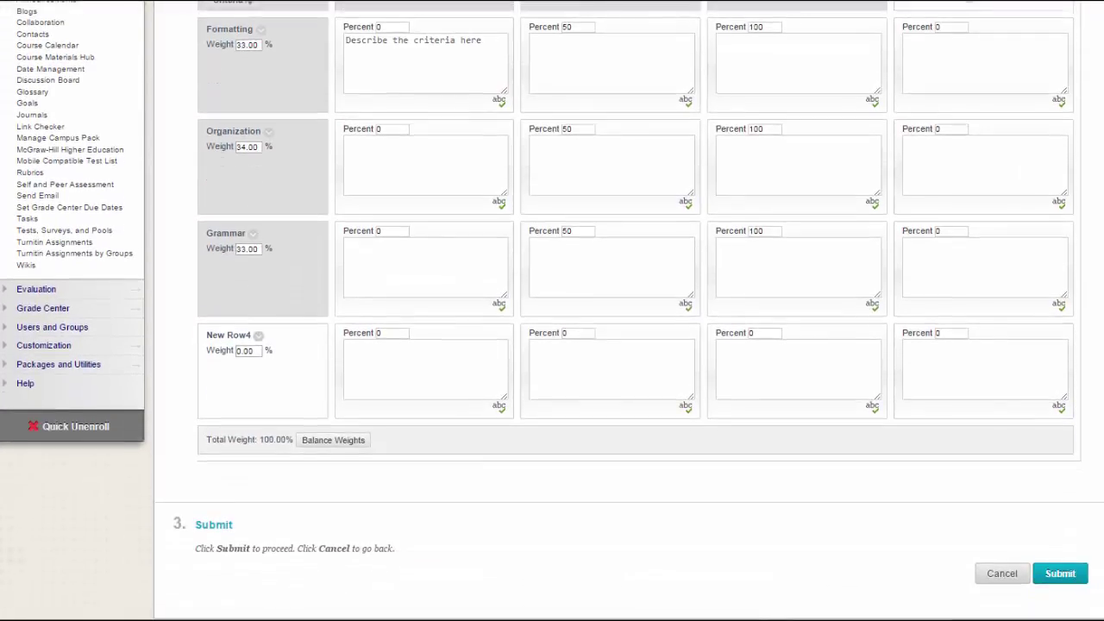
scroll(1097, 273, "up", 3)
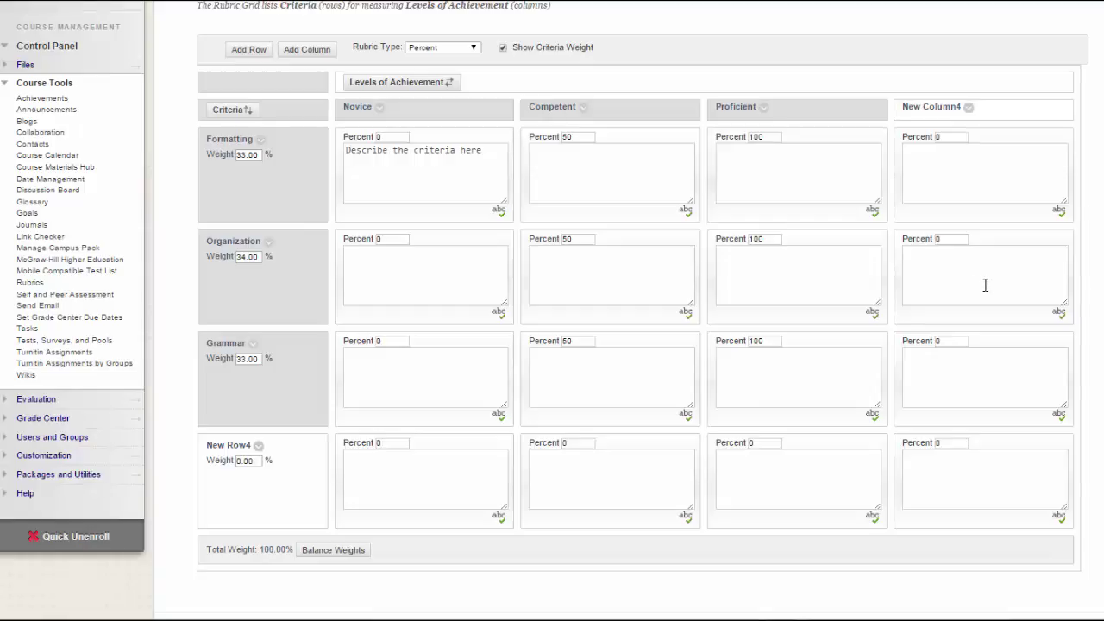
scroll(983, 285, "up", 1)
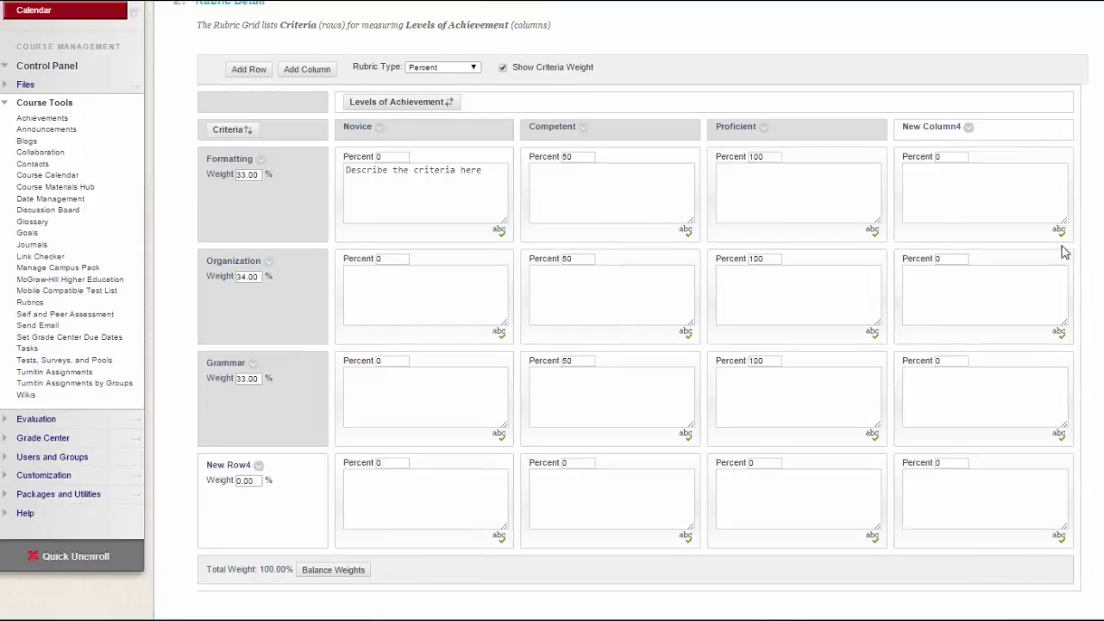
Step: Balance the four criteria to 25% weight each and toggle Show Criteria Weight off and on
left_click(330, 571)
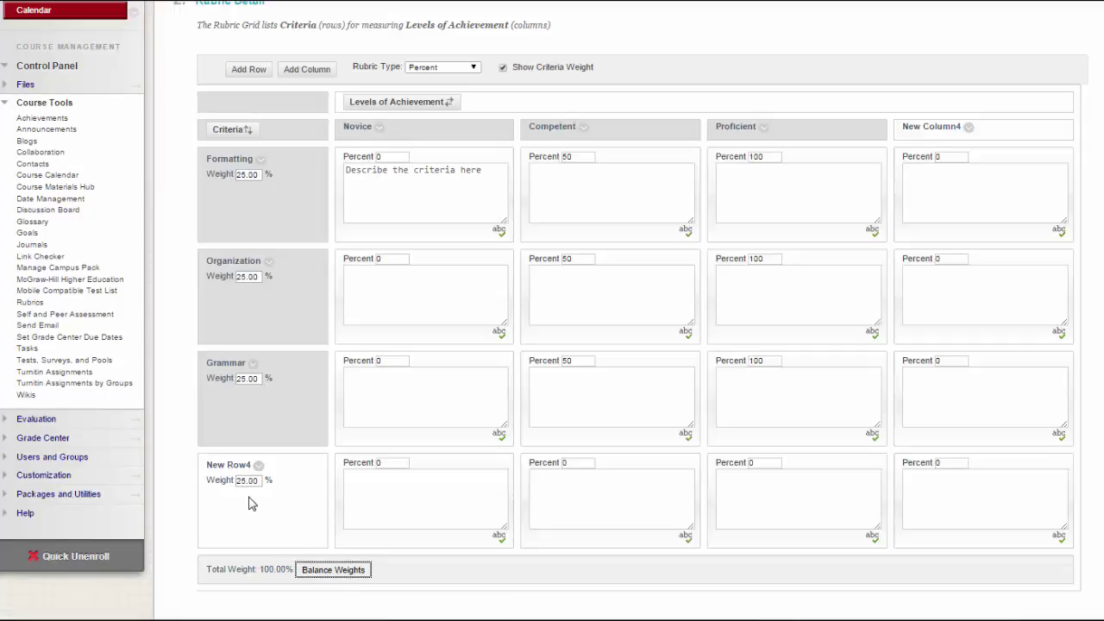
left_click(258, 174)
left_click(248, 275)
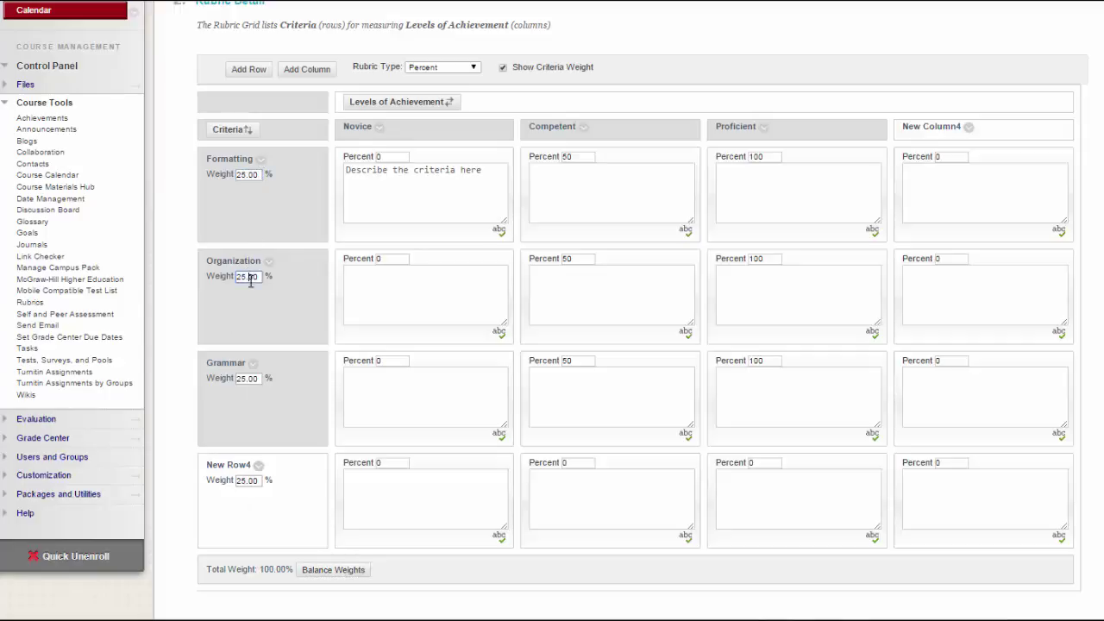
left_click(245, 379)
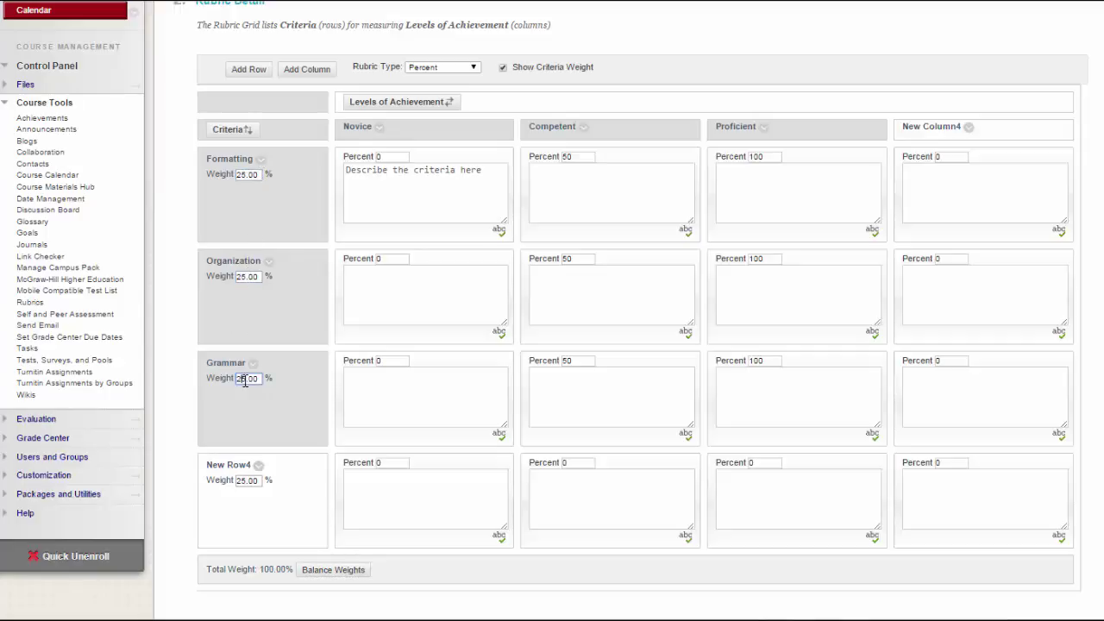
left_click(252, 481)
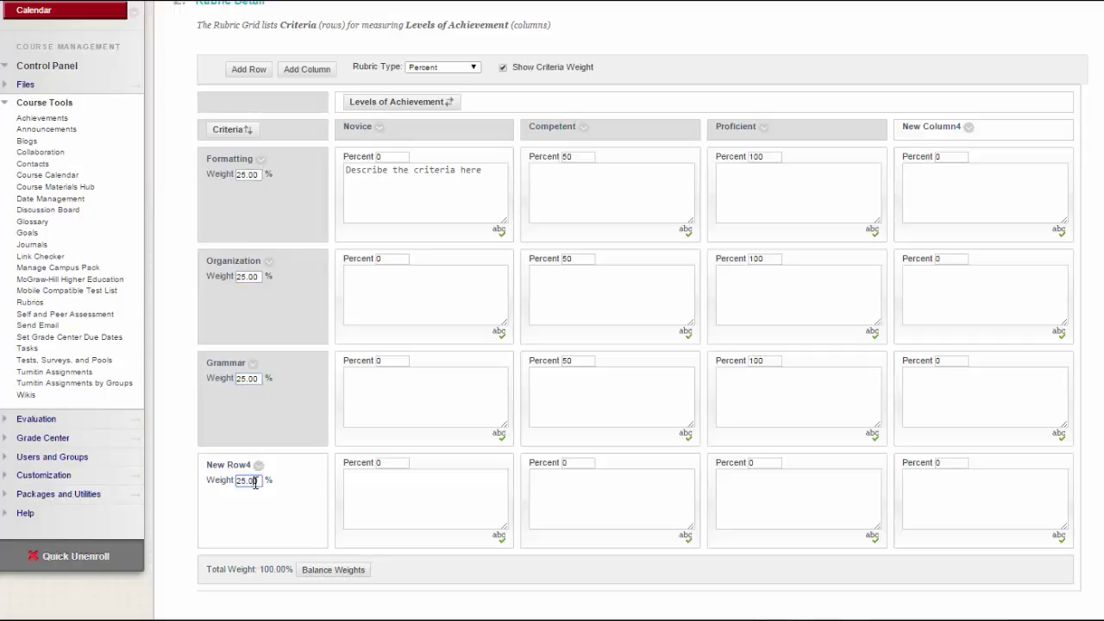
left_click(503, 69)
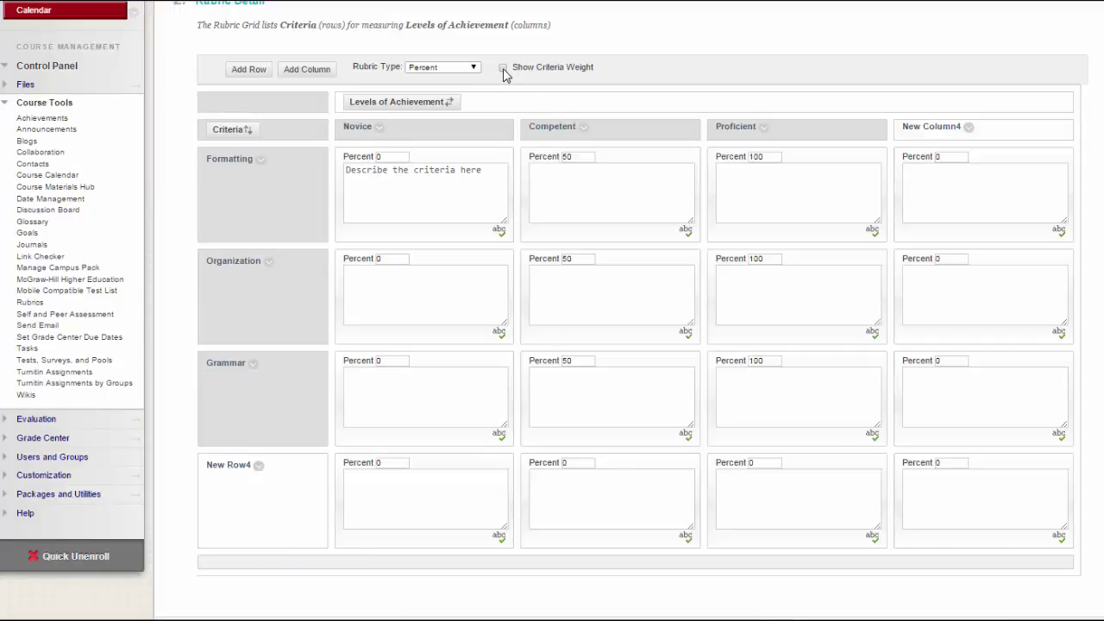
left_click(504, 69)
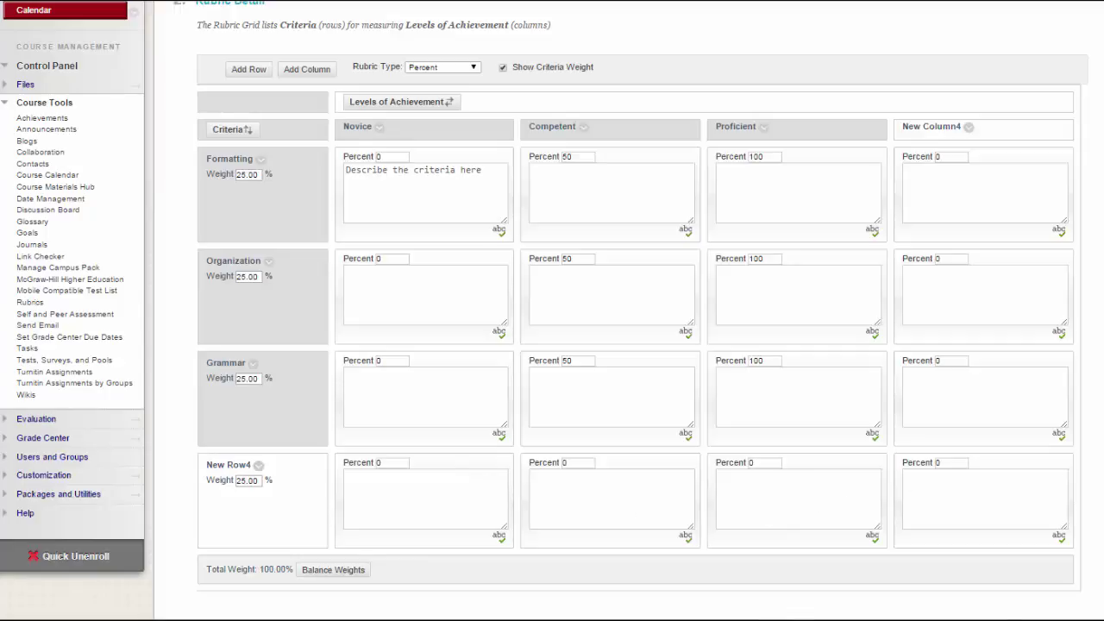
scroll(552, 311, "down", 3)
Step: Submit the new rubric and go to the Week Four content area
left_click(1072, 576)
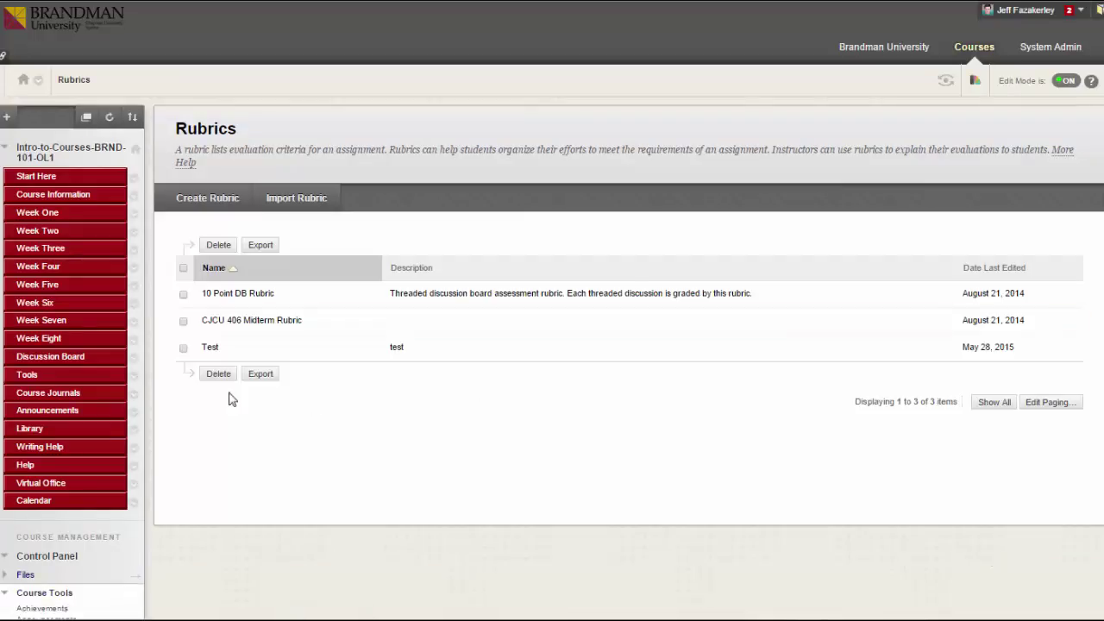
left_click(38, 265)
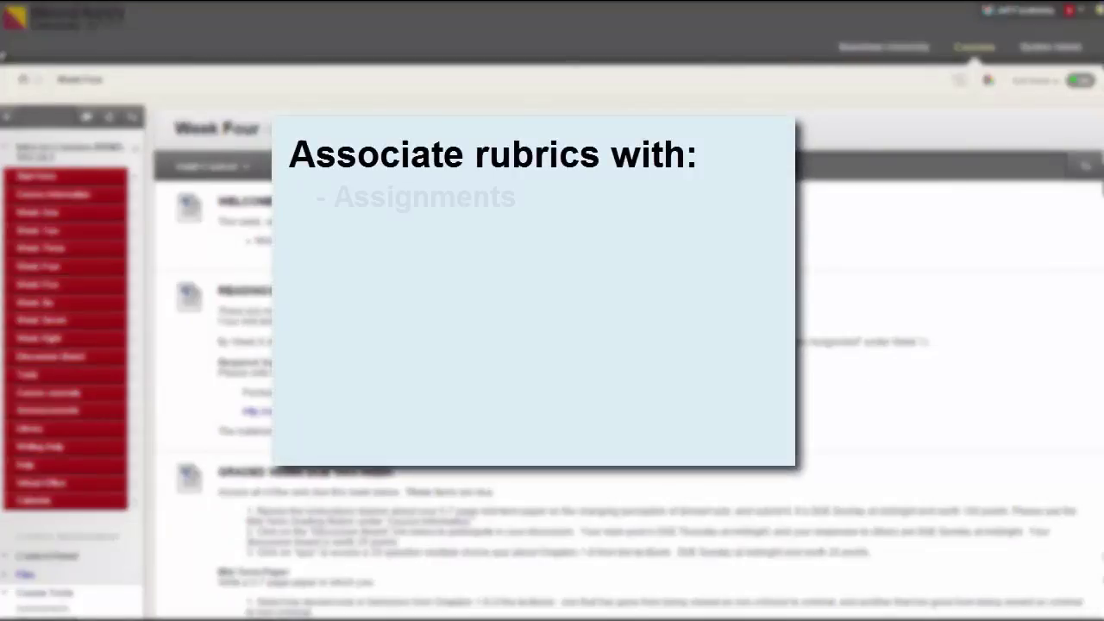
scroll(552, 345, "down", 15)
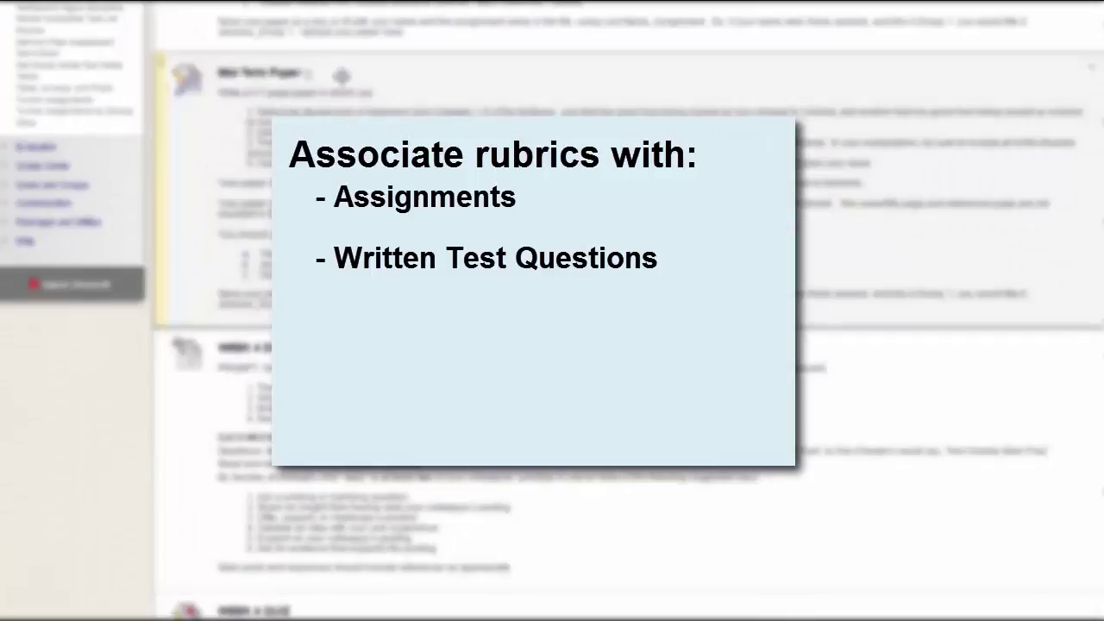
scroll(310, 79, "up", 5)
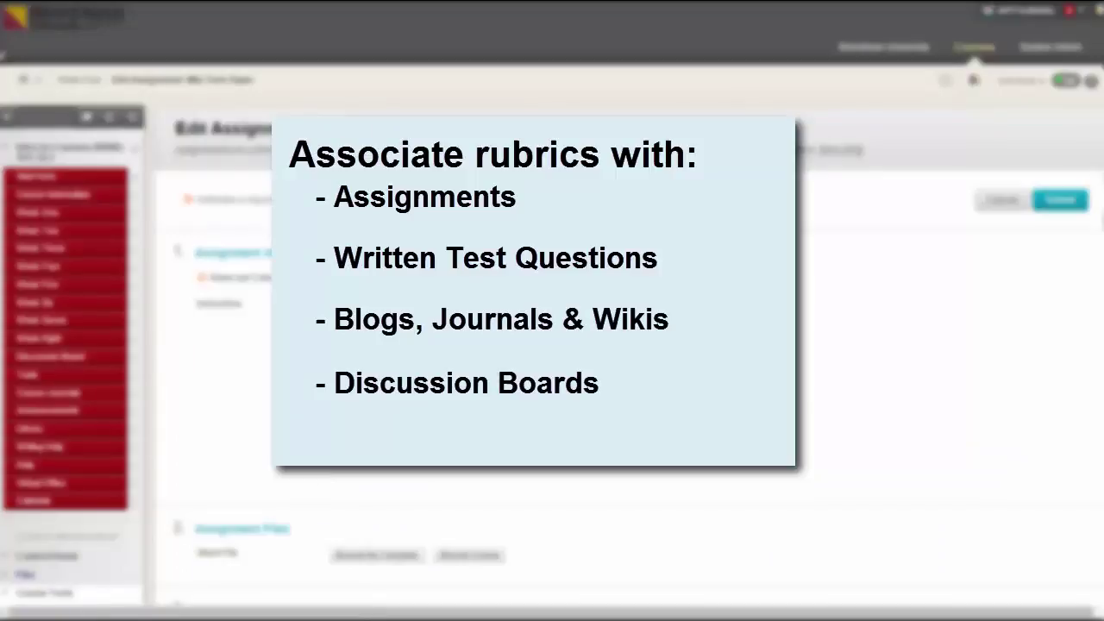
Step: In the Mid-Term Paper's Grading section, show the Add Rubric options
scroll(552, 345, "down", 1)
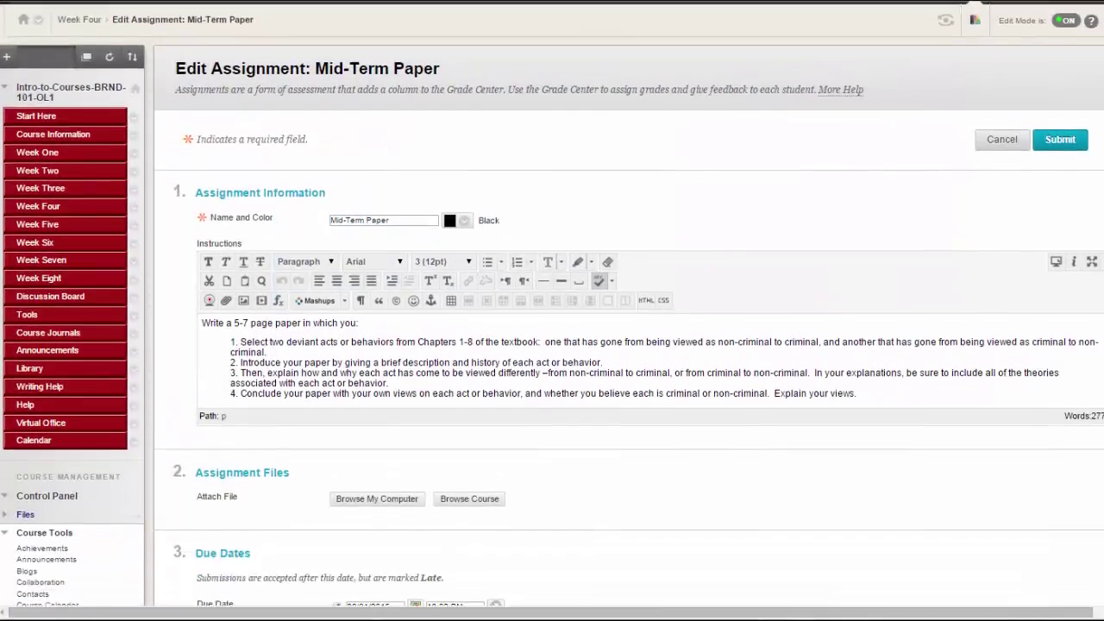
scroll(552, 345, "down", 5)
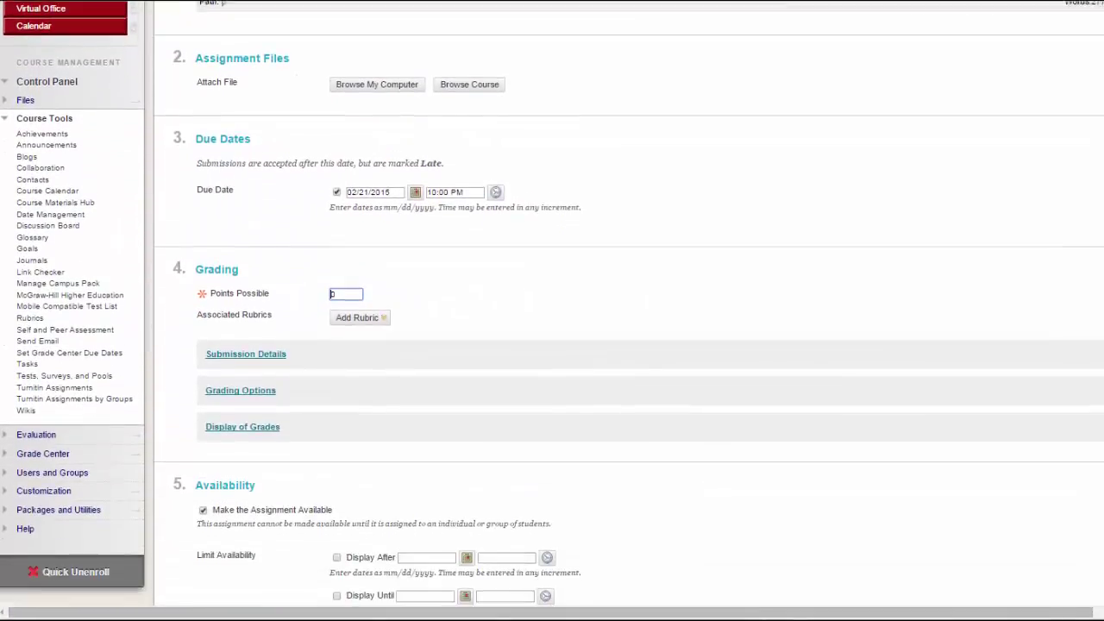
left_click(370, 319)
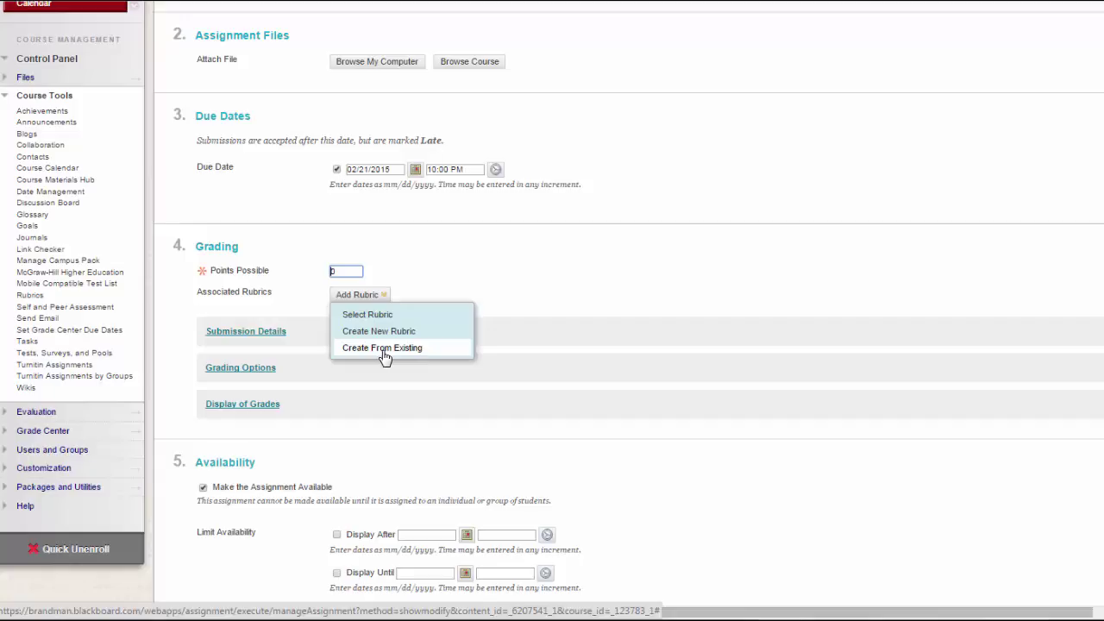
Step: Attach the CJCU 406 Midterm Rubric, using its 150 maximum points as points possible
left_click(369, 315)
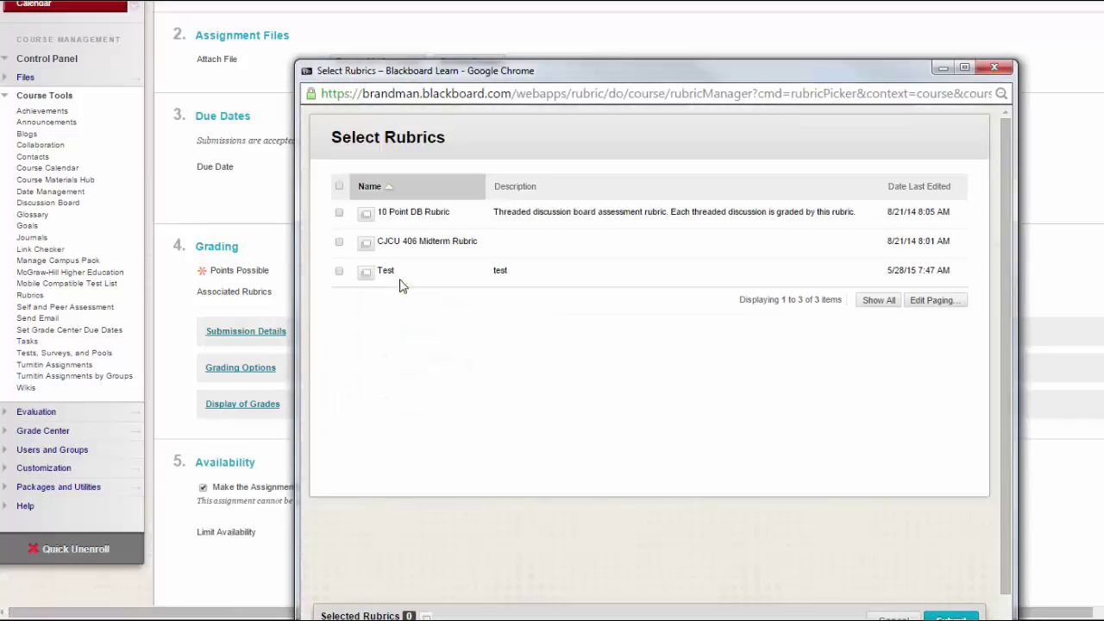
left_click(340, 242)
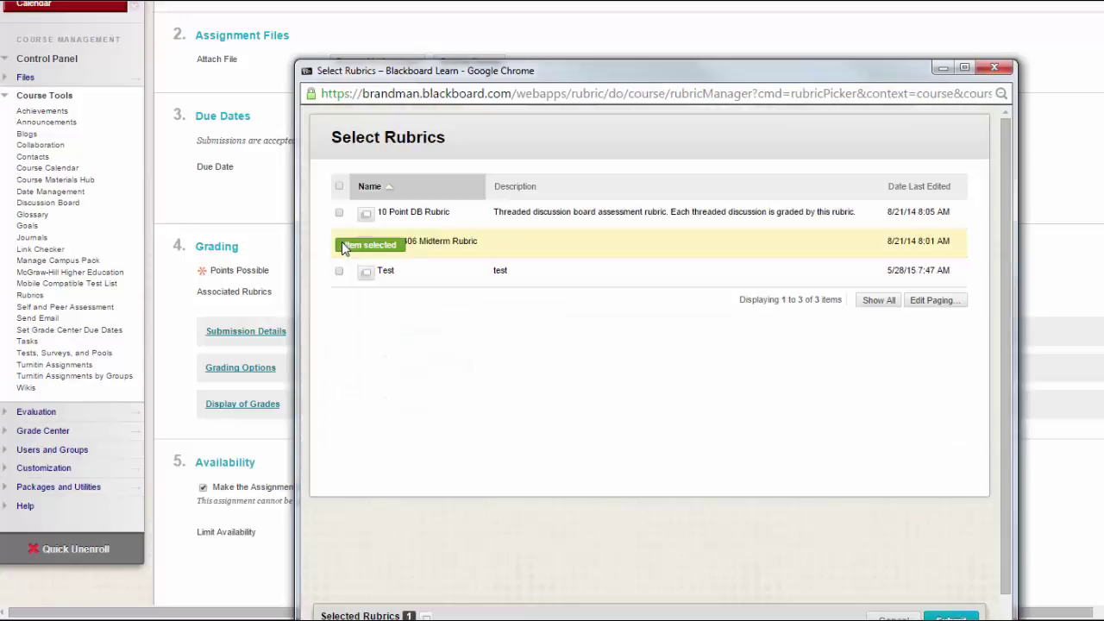
left_click(950, 616)
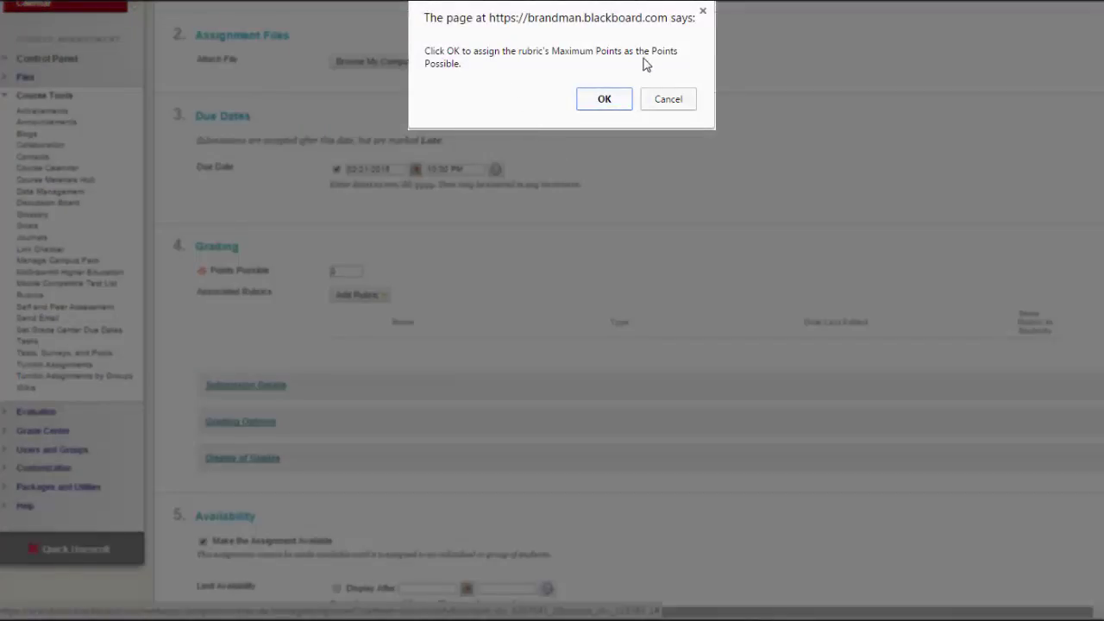
left_click(604, 100)
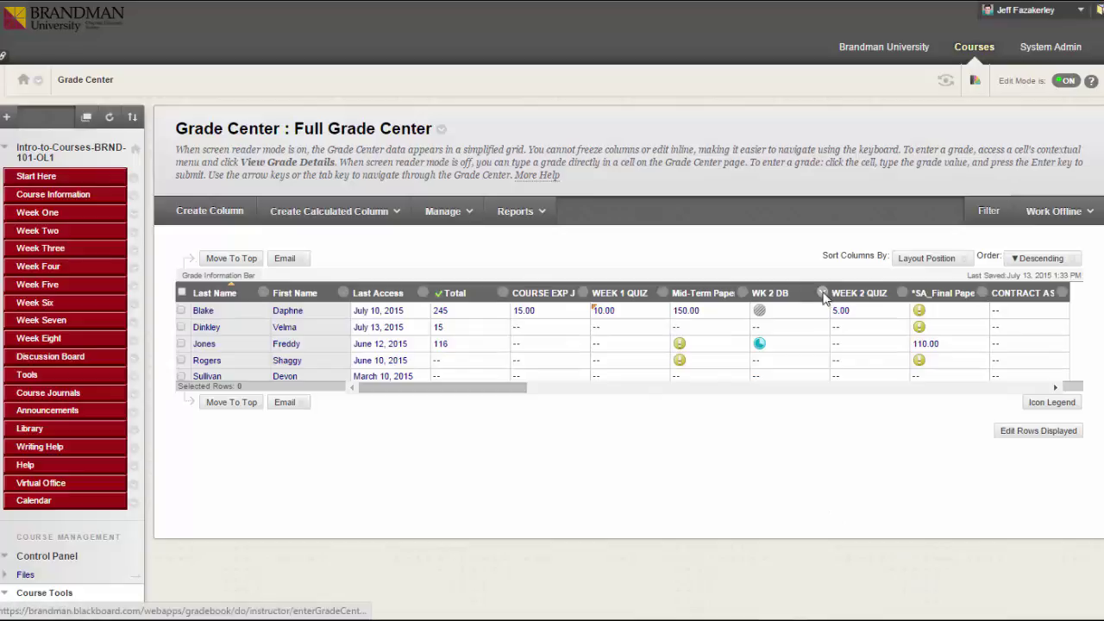
Step: Save the WK 2 DB column information and open a student's discussion grade menu
left_click(823, 293)
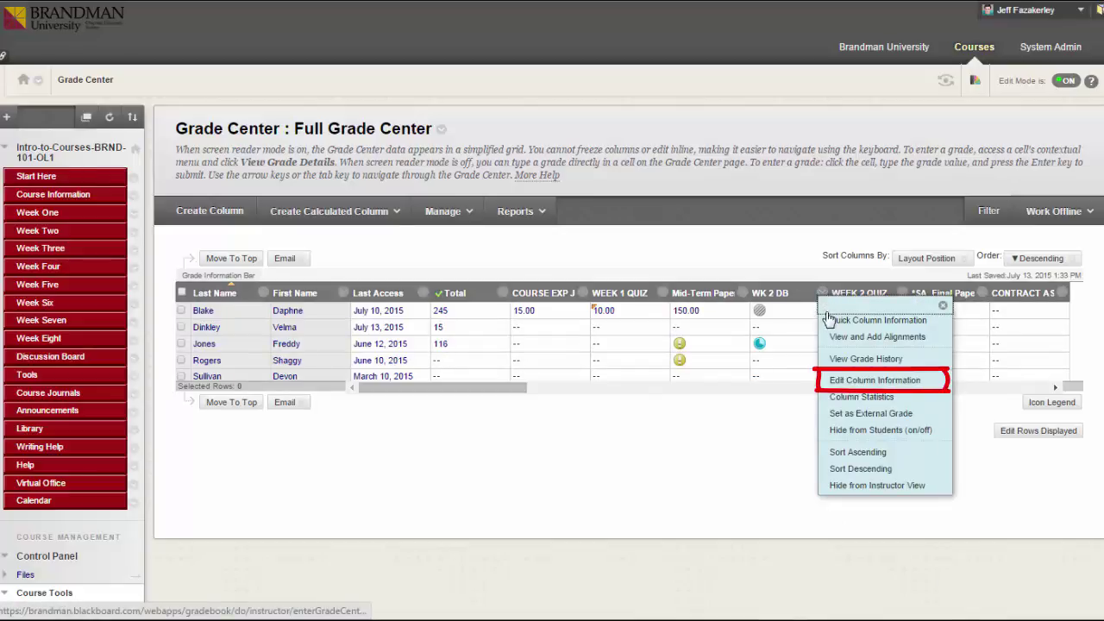
left_click(857, 380)
scroll(861, 464, "down", 3)
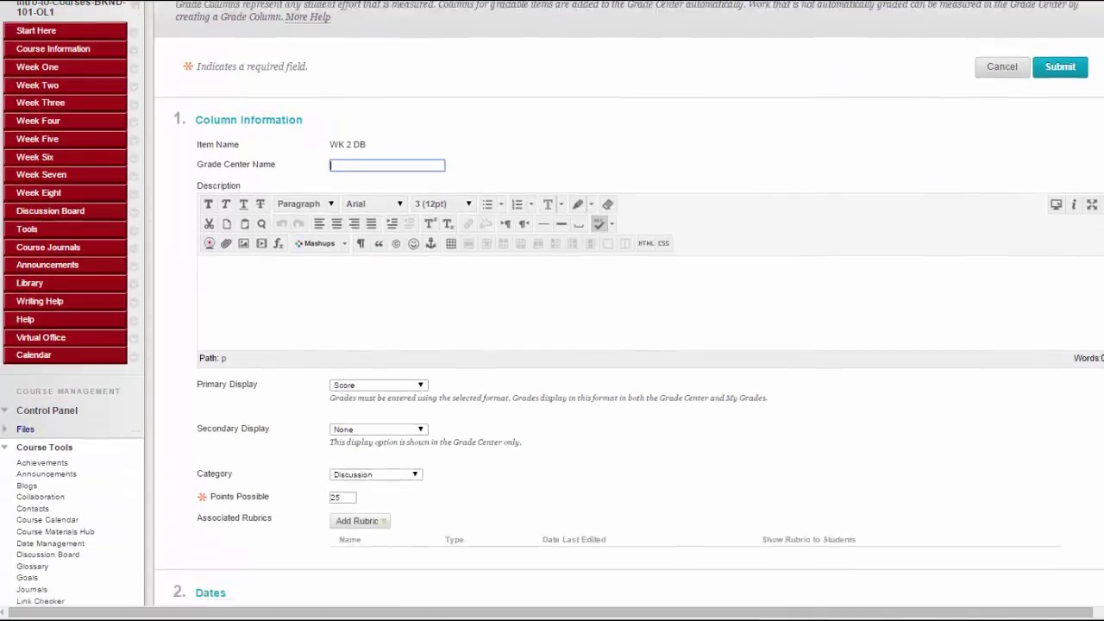
left_click(363, 449)
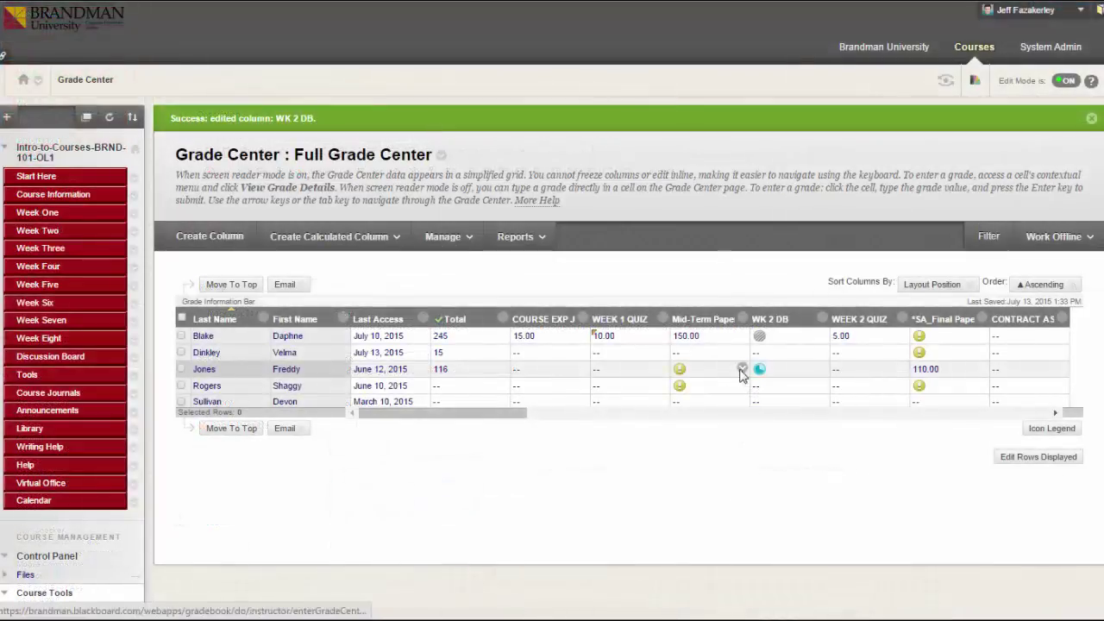
left_click(741, 369)
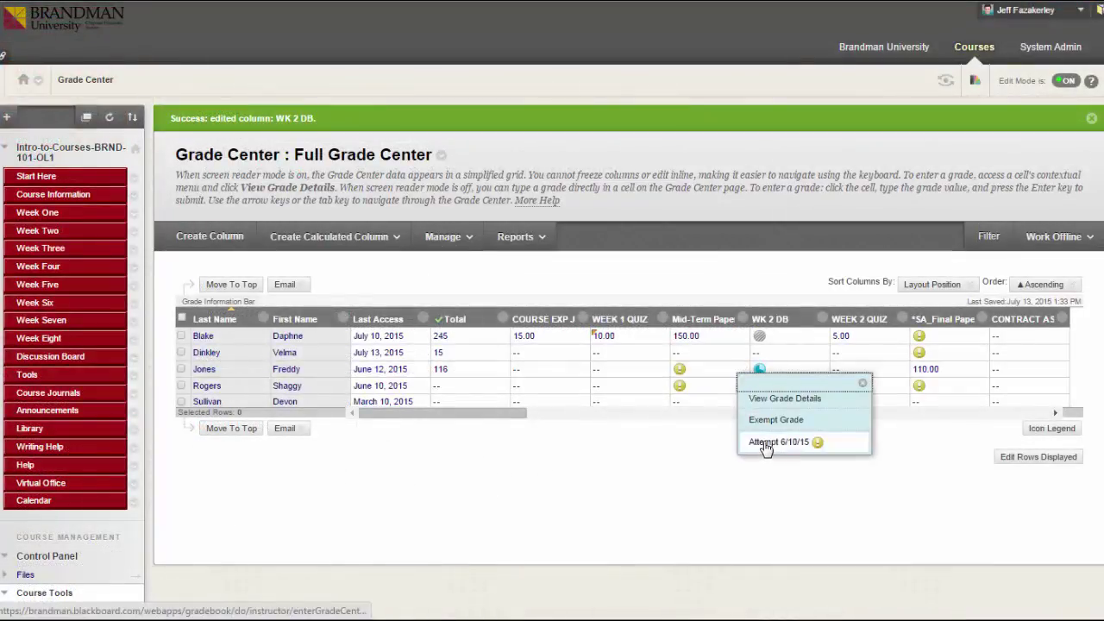
Step: Open the student's late attempt and view the attached midterm rubric
left_click(764, 444)
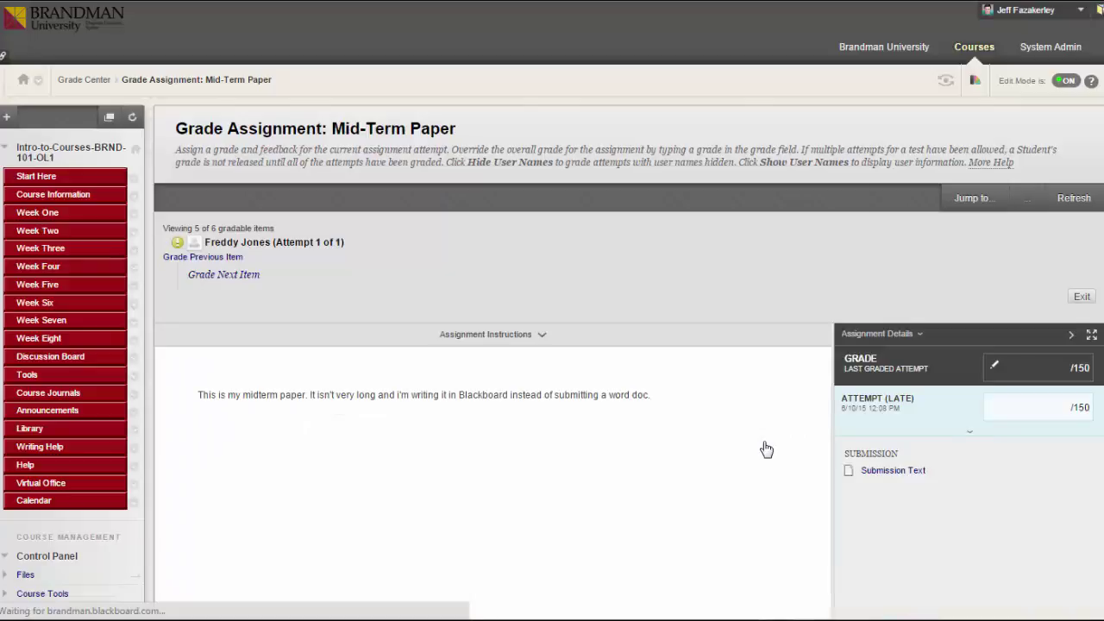
scroll(764, 449, "down", 3)
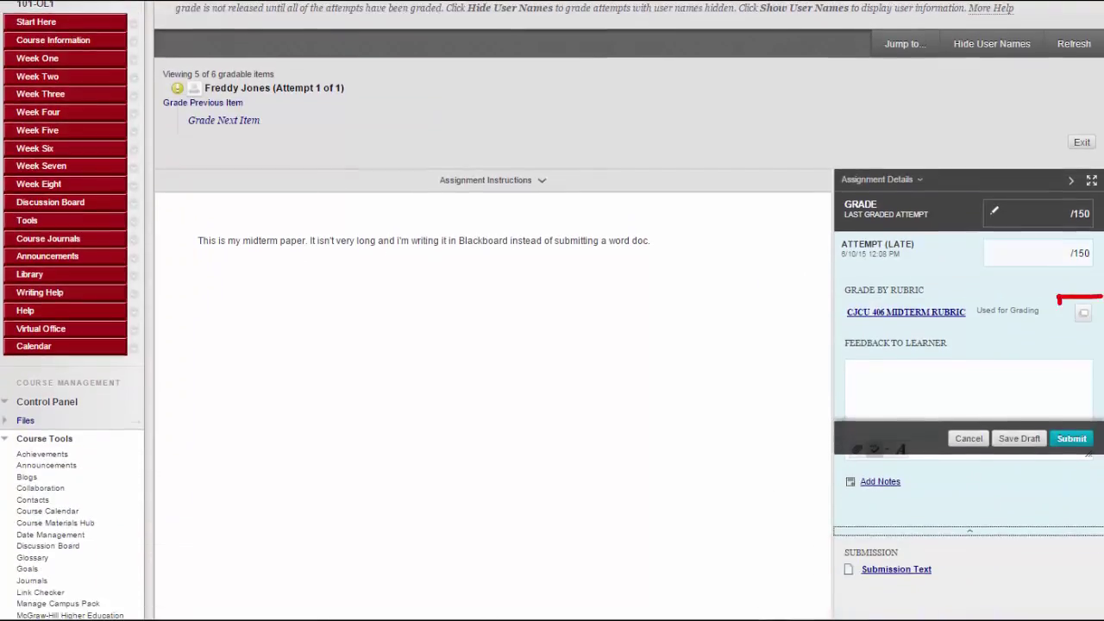
left_click(1084, 314)
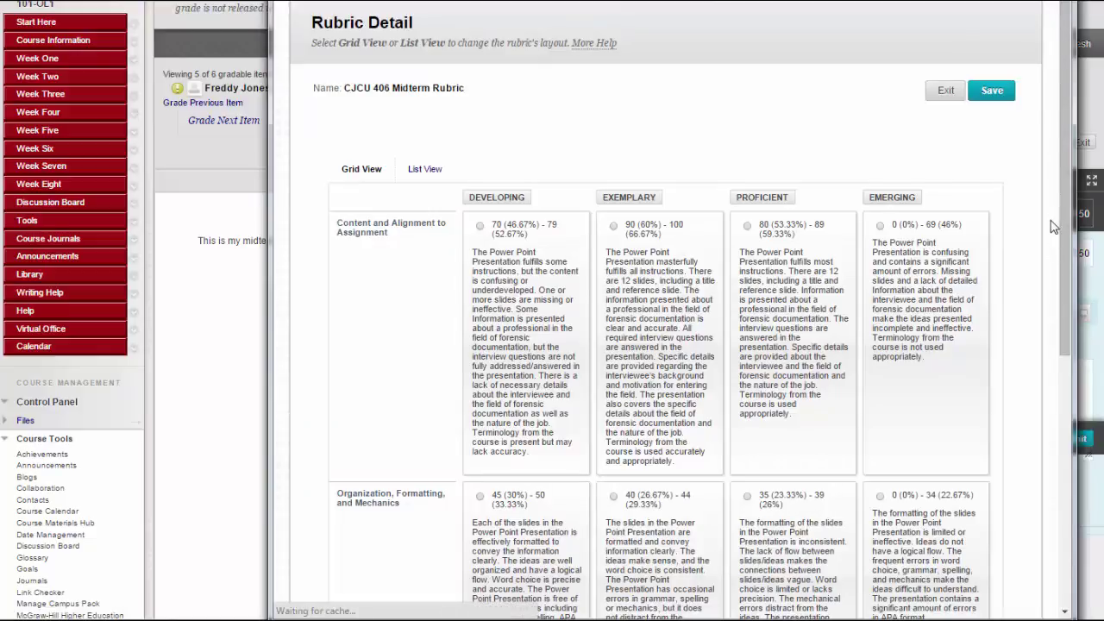
left_click_drag(1067, 203, 1068, 296)
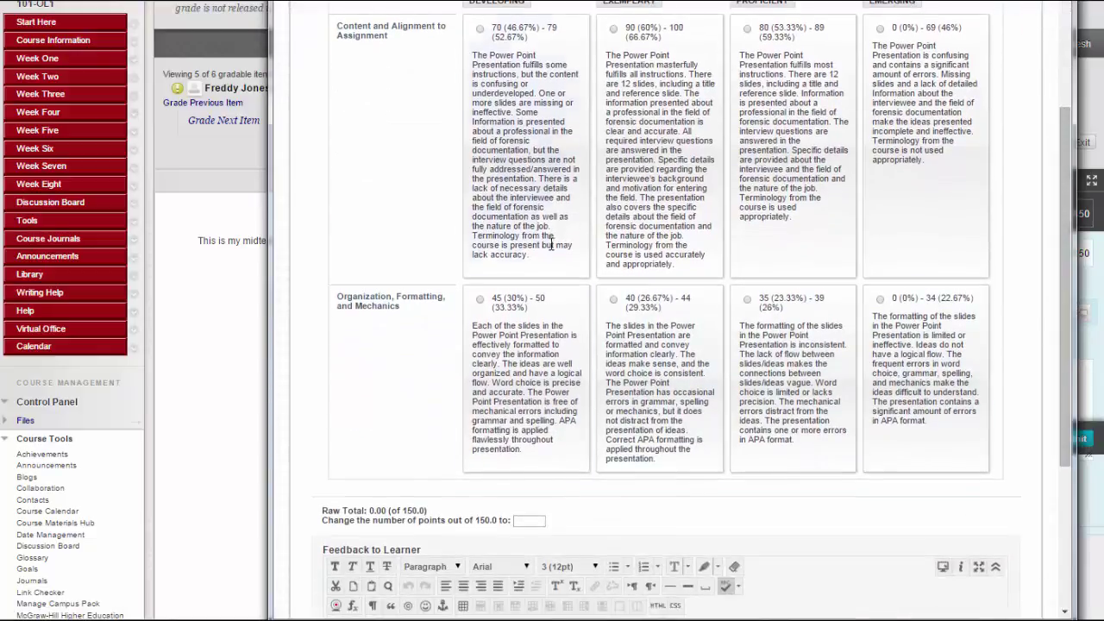
Step: Score Content and Alignment as Exemplary at 96 points with the feedback 'Feedback'
left_click(533, 168)
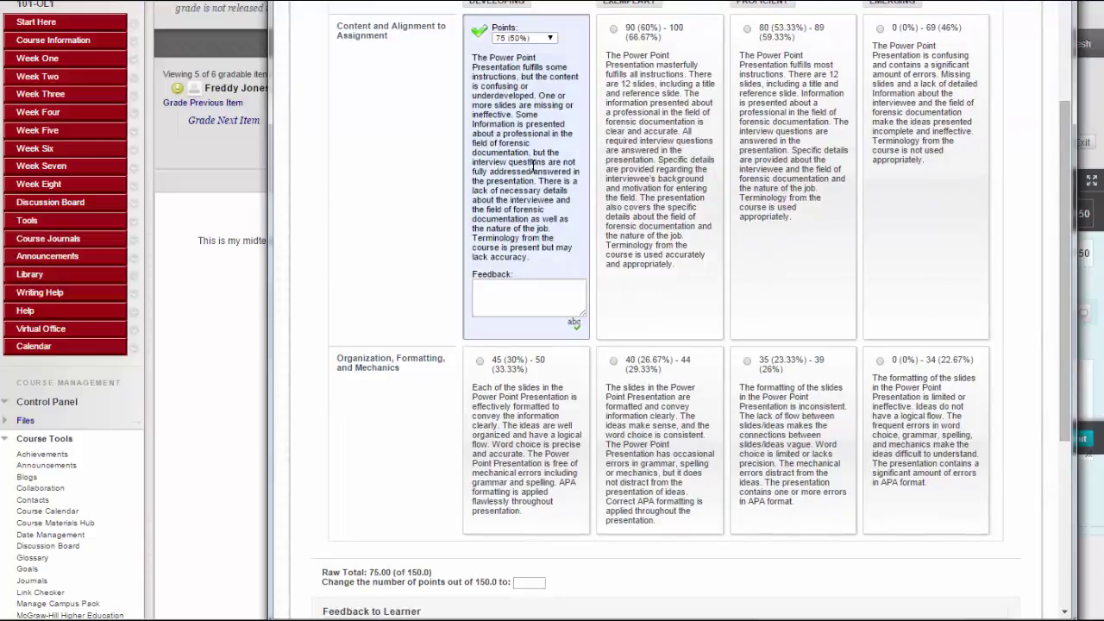
left_click(549, 39)
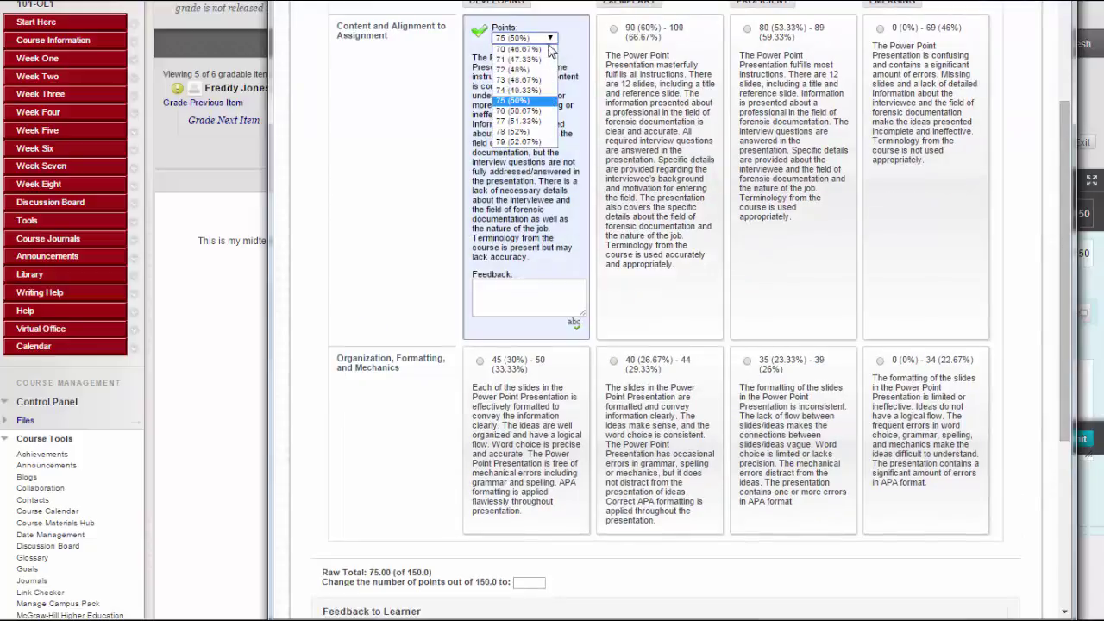
left_click(540, 121)
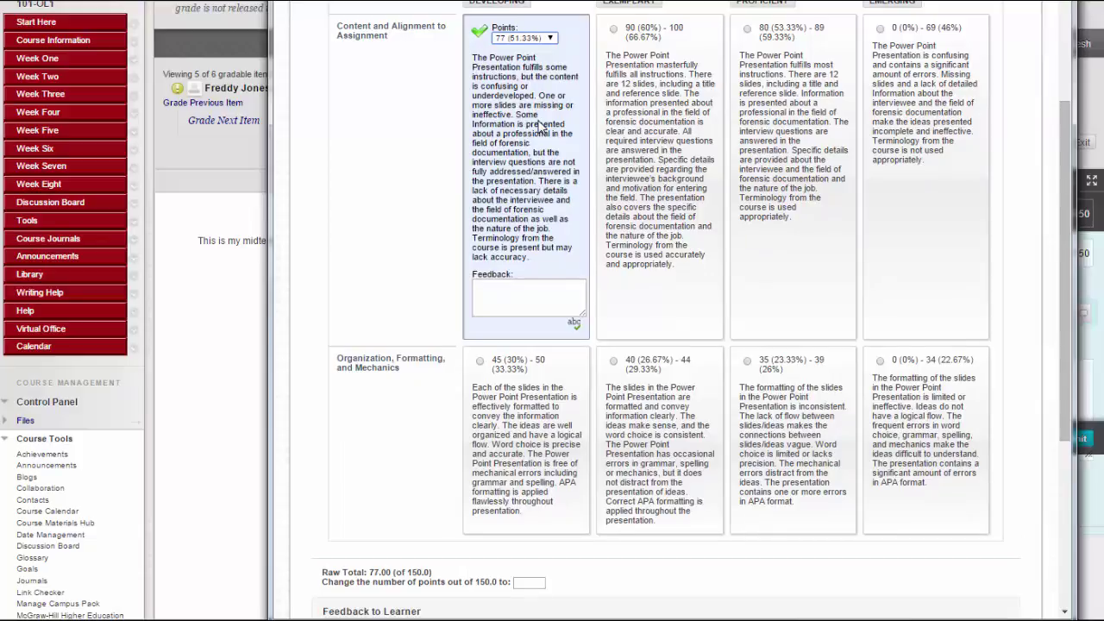
left_click(662, 150)
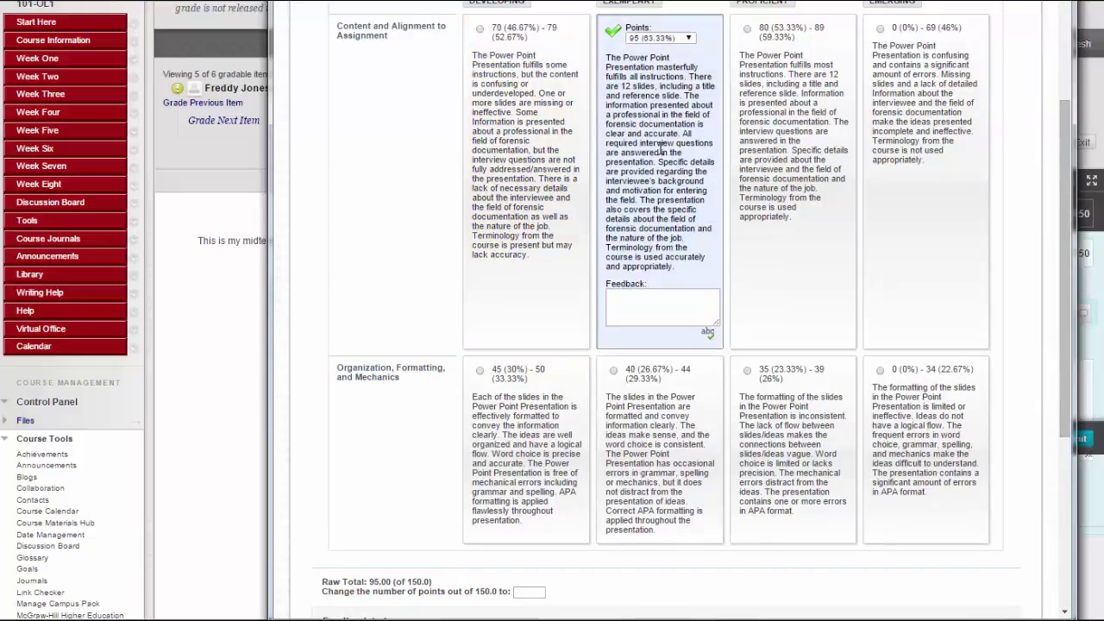
left_click(689, 39)
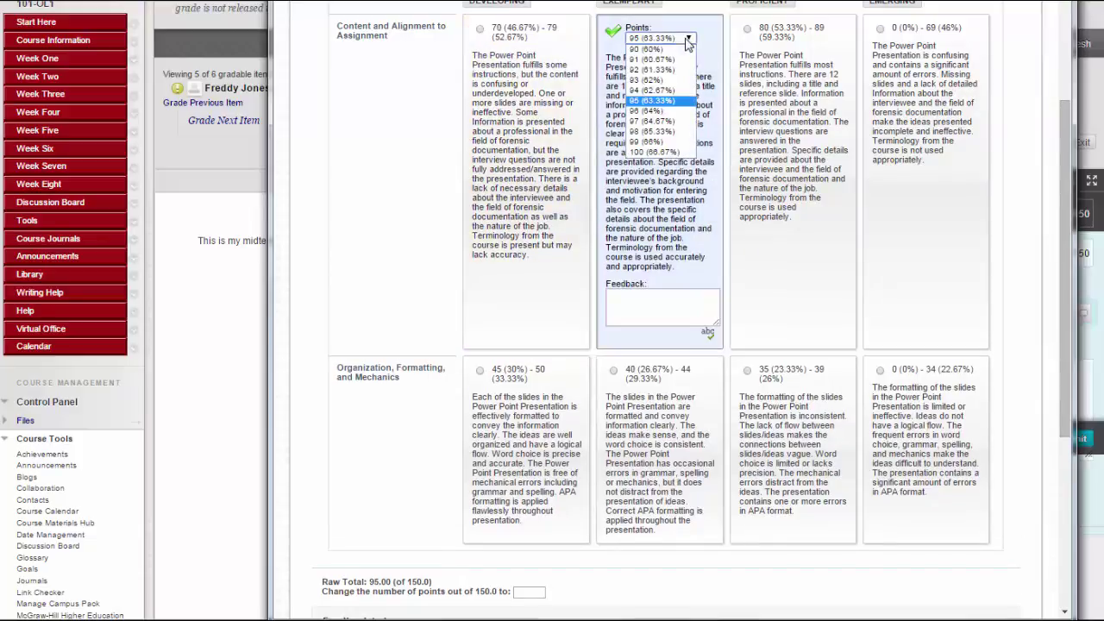
left_click(669, 111)
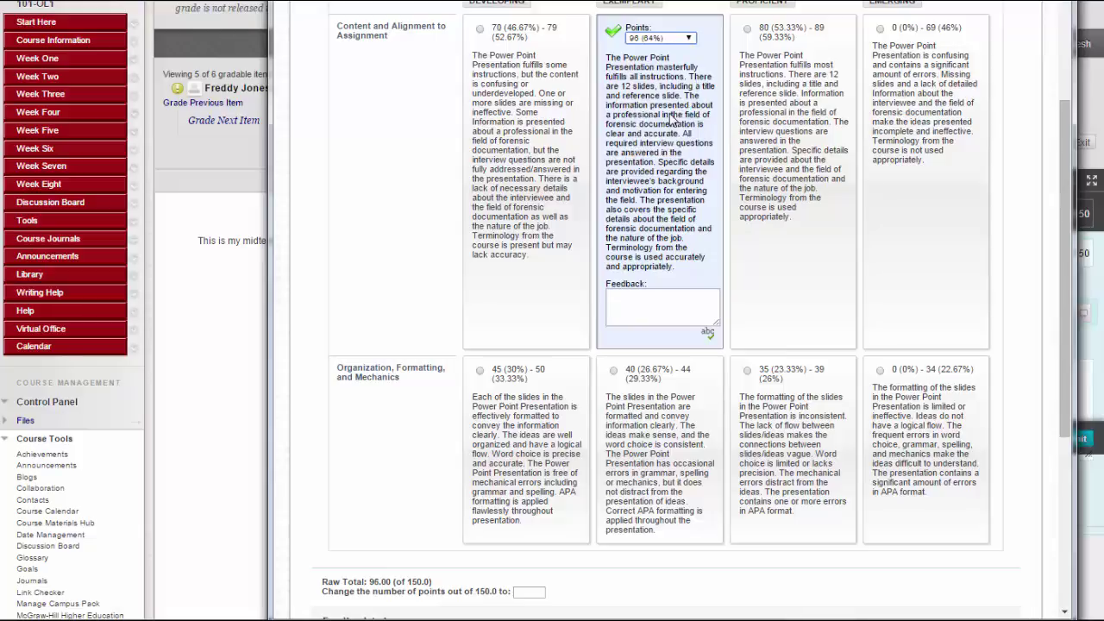
left_click(653, 301)
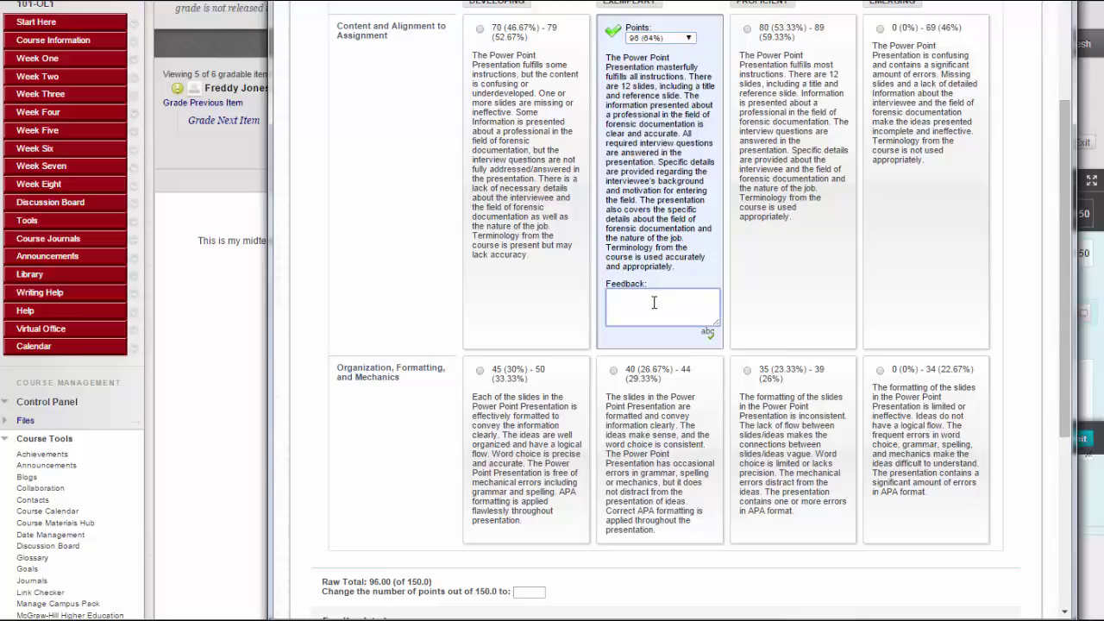
type("Feedback")
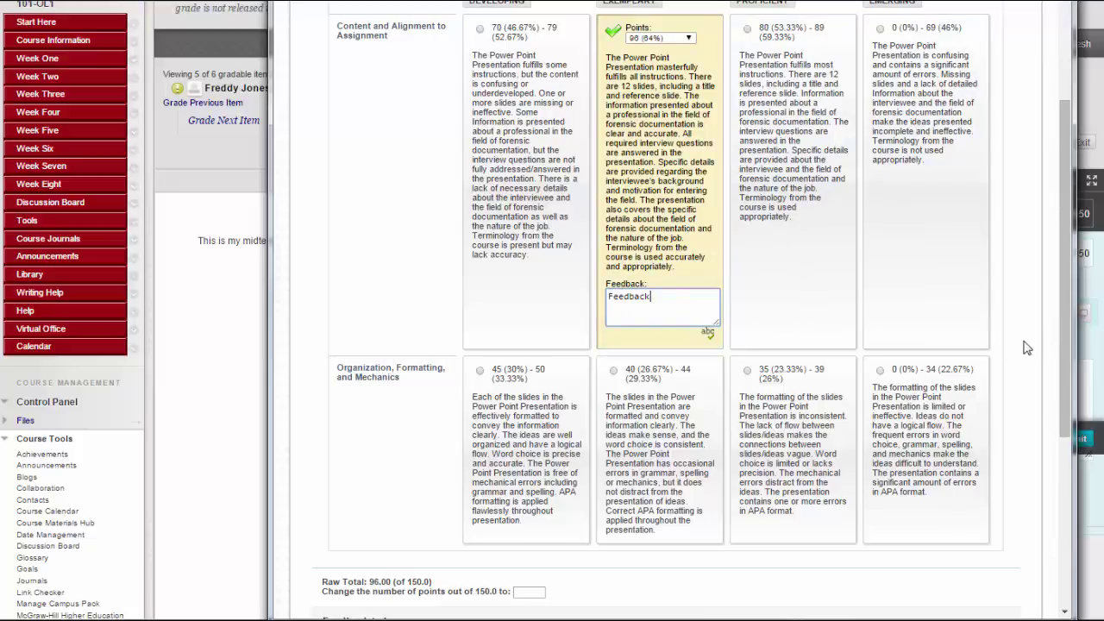
scroll(1063, 342, "up", 3)
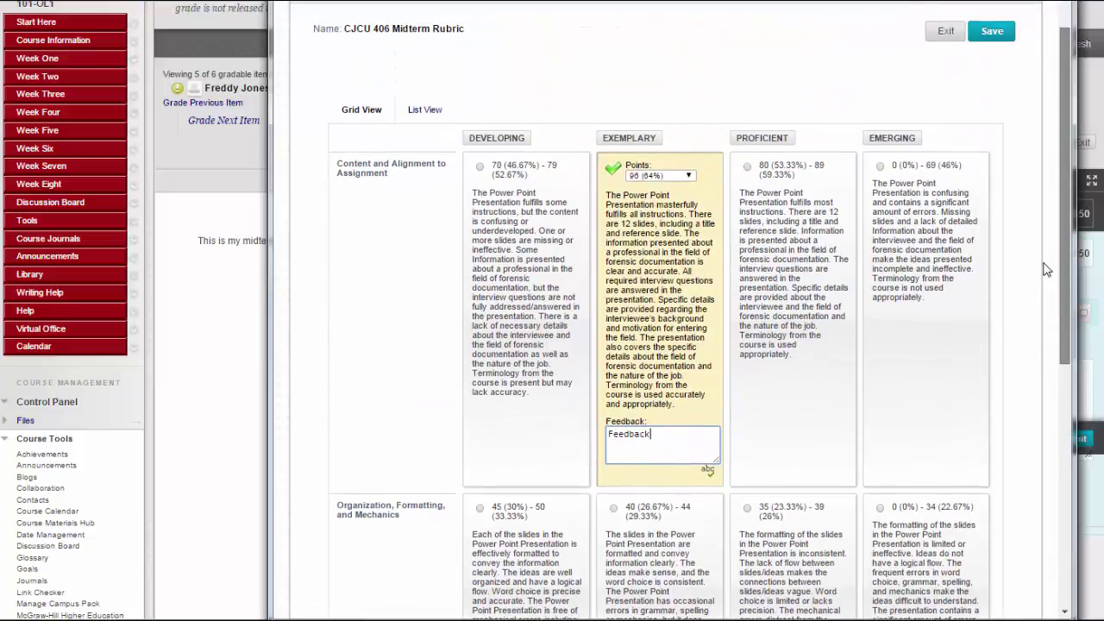
Step: Show the rubric in List View and rate Organization, Formatting, and Mechanics Exemplary at 42, making the total 138
left_click(424, 112)
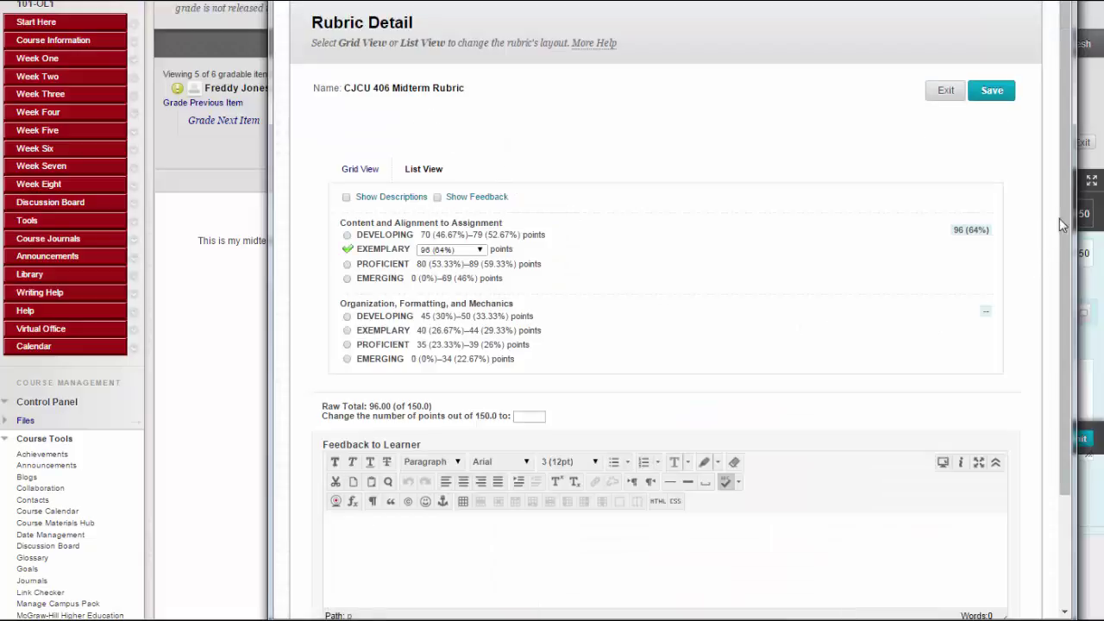
scroll(1067, 207, "down", 1)
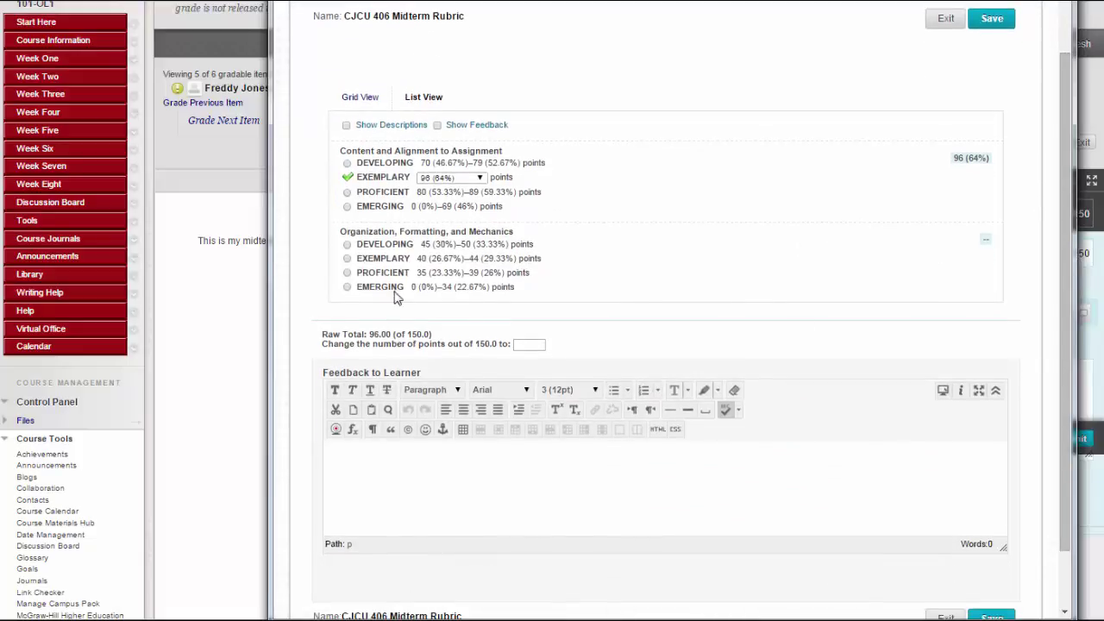
left_click(346, 125)
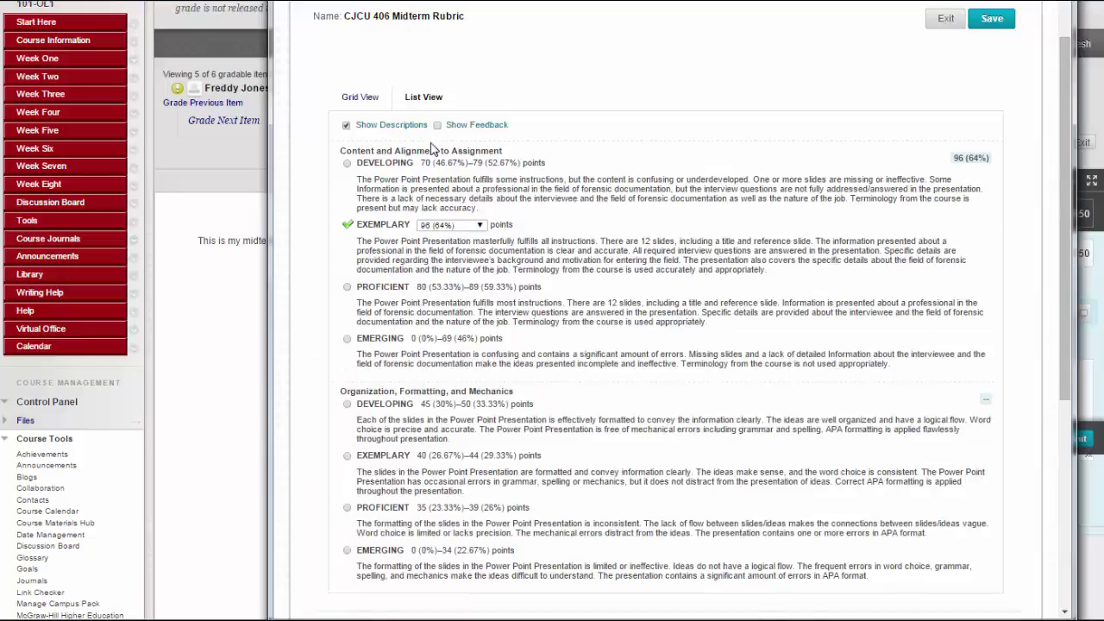
left_click(437, 125)
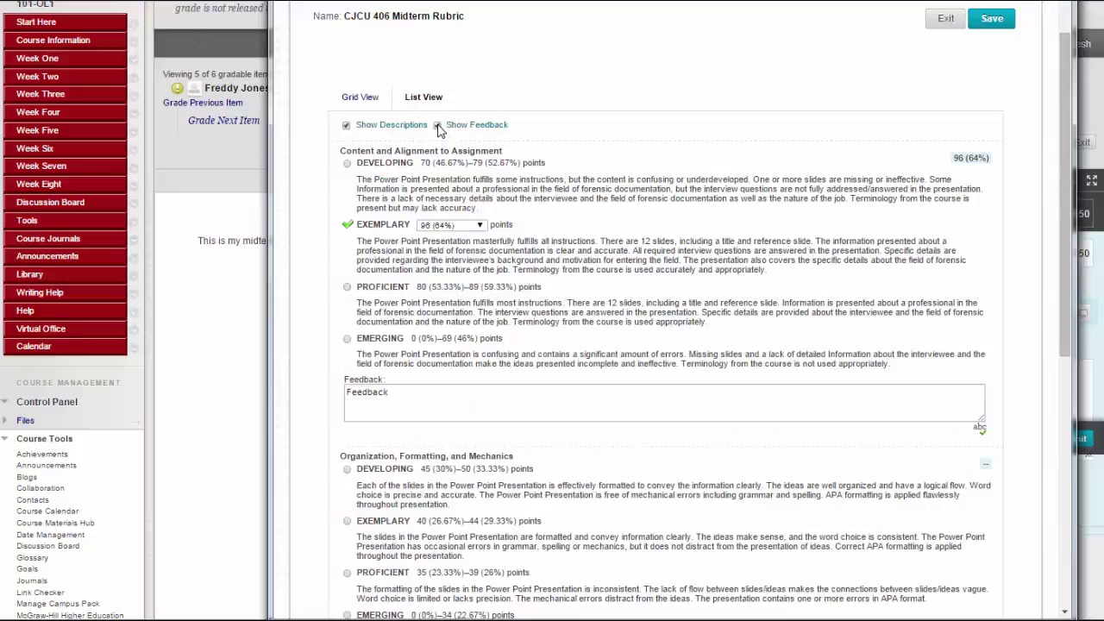
left_click(437, 125)
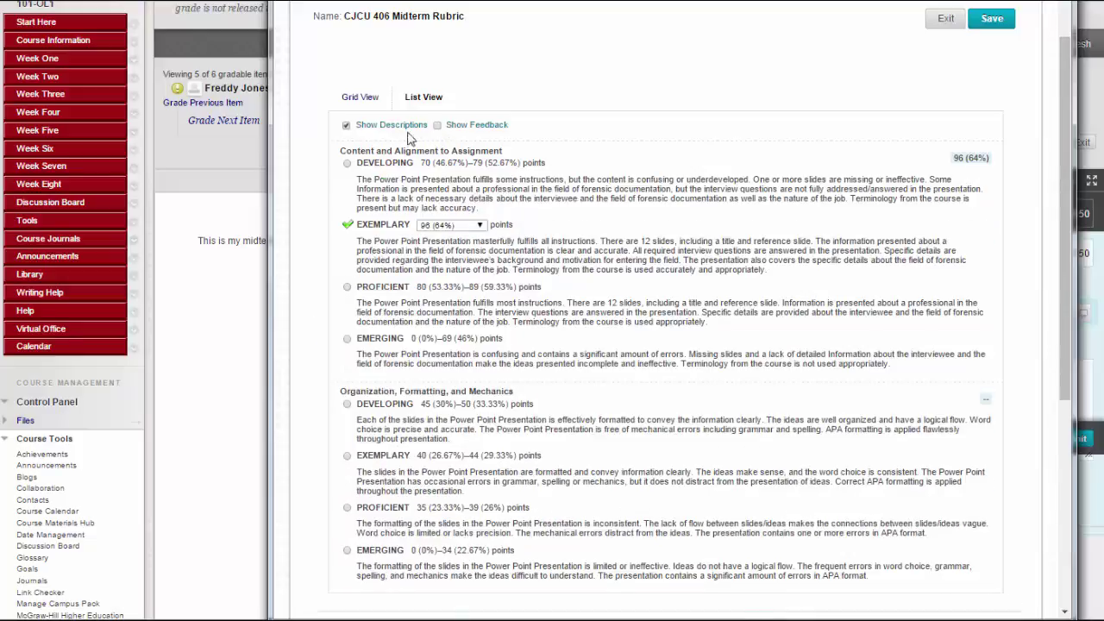
left_click(346, 125)
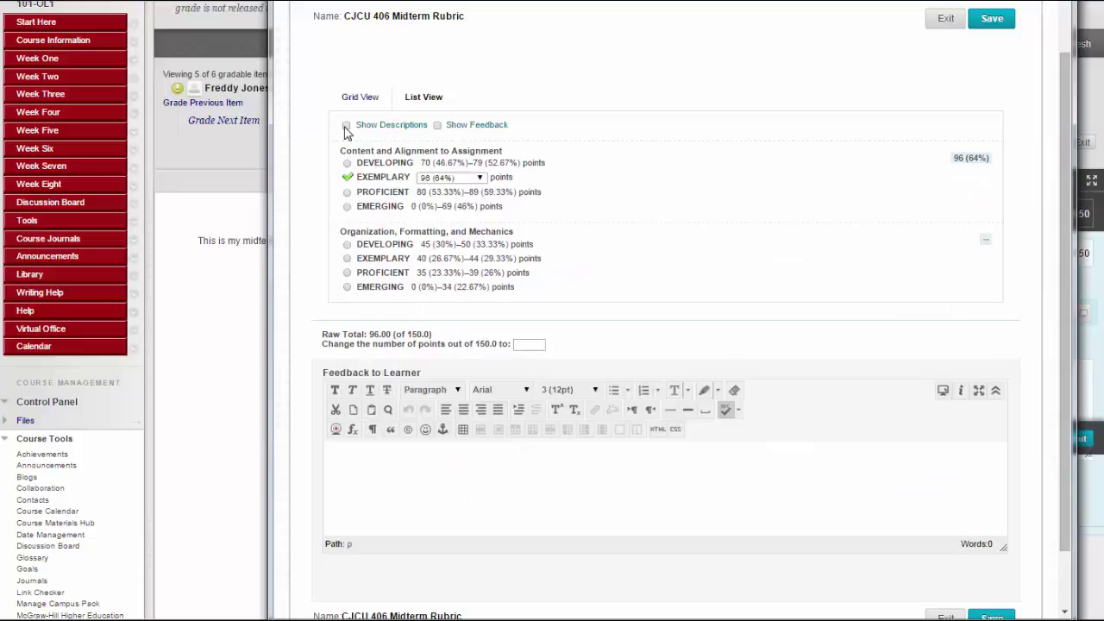
left_click(347, 258)
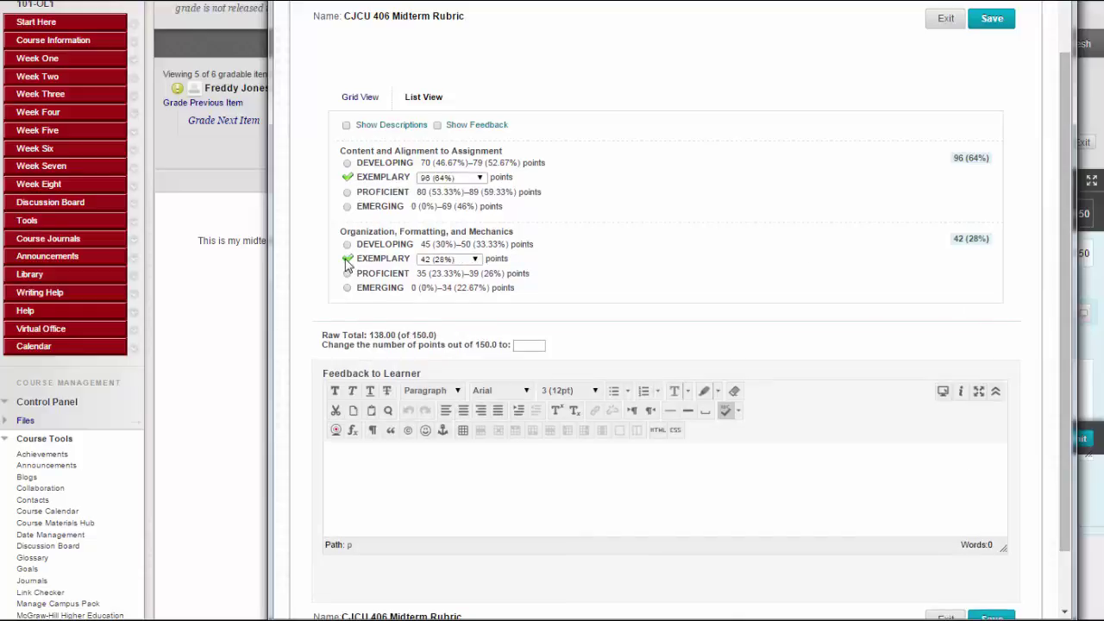
Step: Override the rubric total to 140, add feedback 'Two extra points for being awesome', and save
left_click(522, 346)
left_click(491, 476)
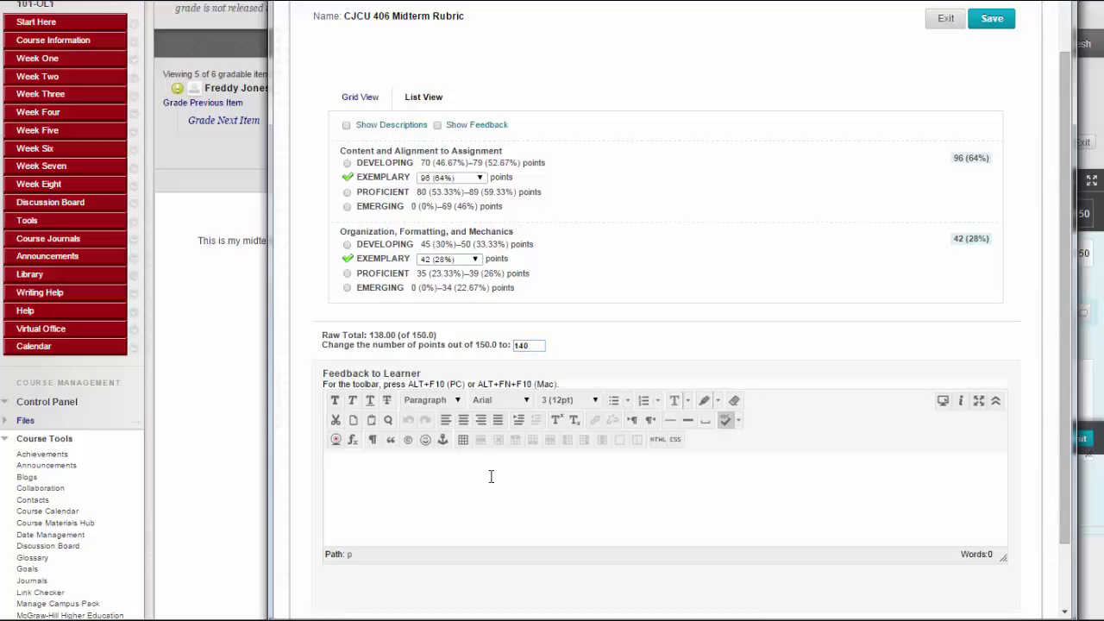
type("Two extra points for being awesome!")
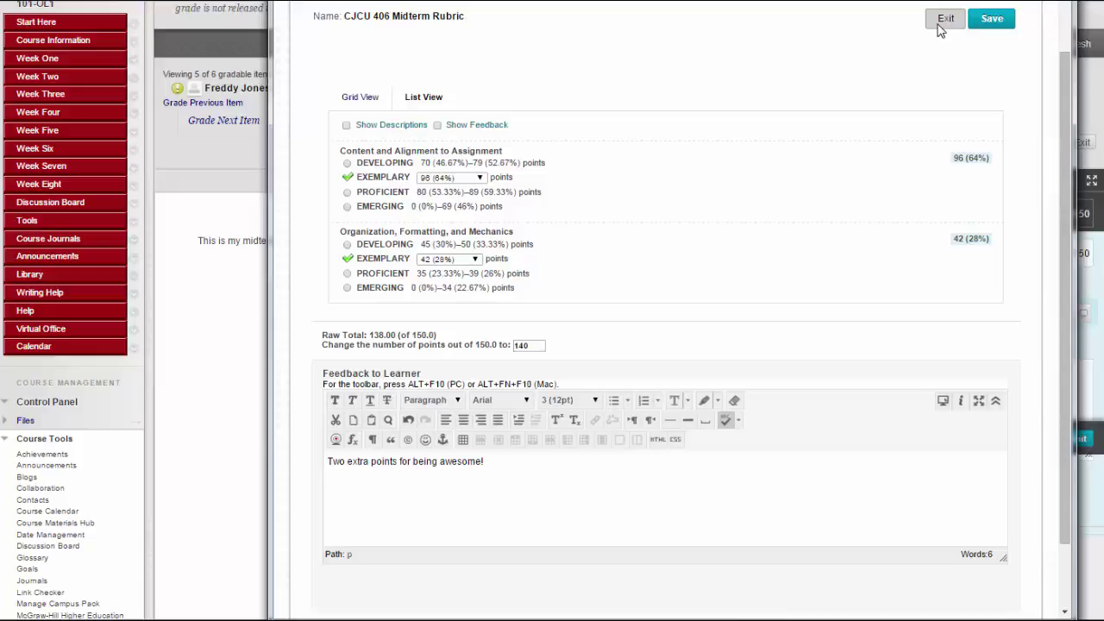
left_click(990, 19)
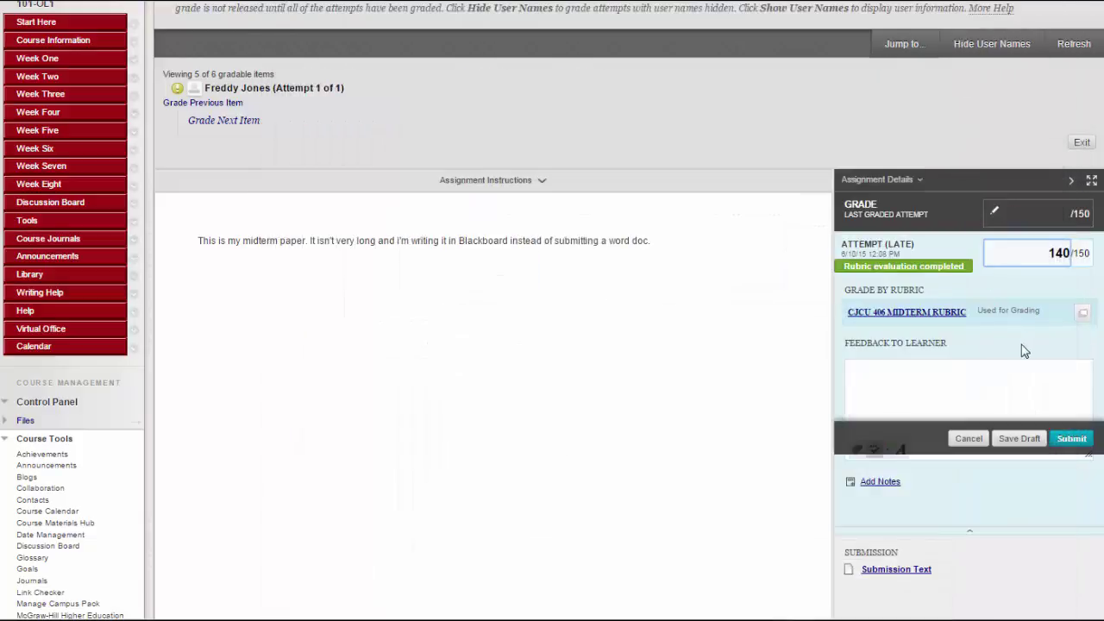